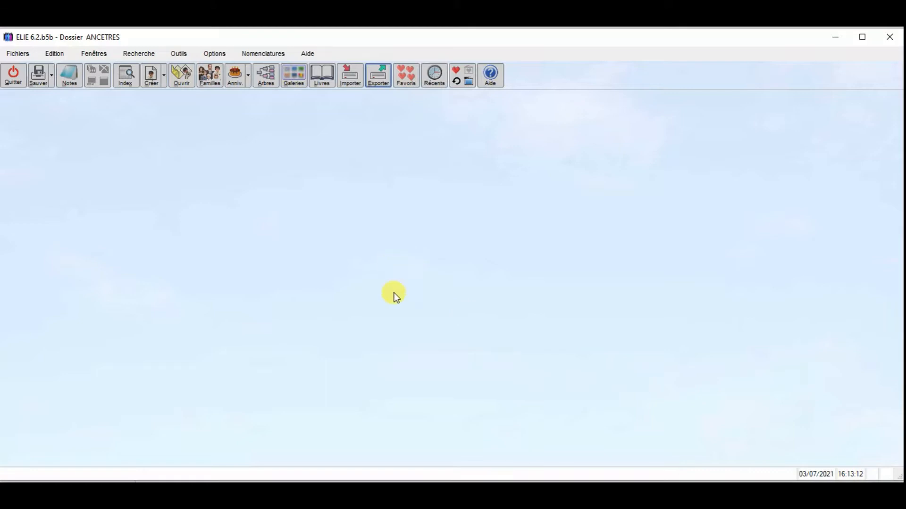
Examine the Geneanet match for the wife's parents and marriage, its source family tree record, and the Lenax BMS 1748-1757 register page.
{"action": "left_click", "coordinate": [126, 75]}
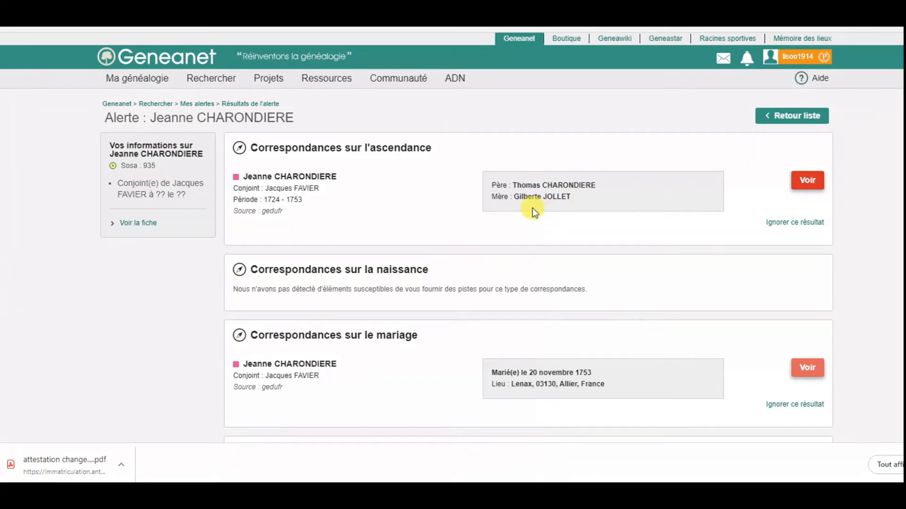
{"action": "left_click", "coordinate": [274, 211]}
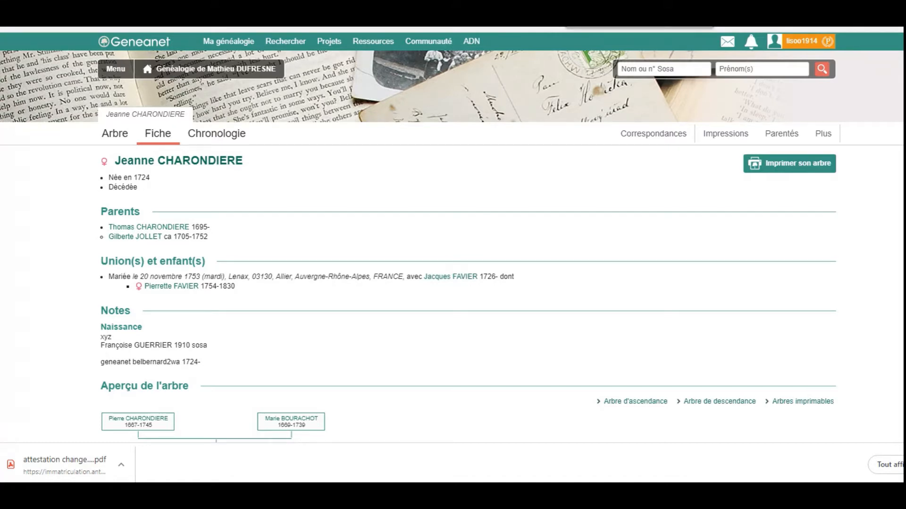
{"action": "key", "text": "ctrl+Tab"}
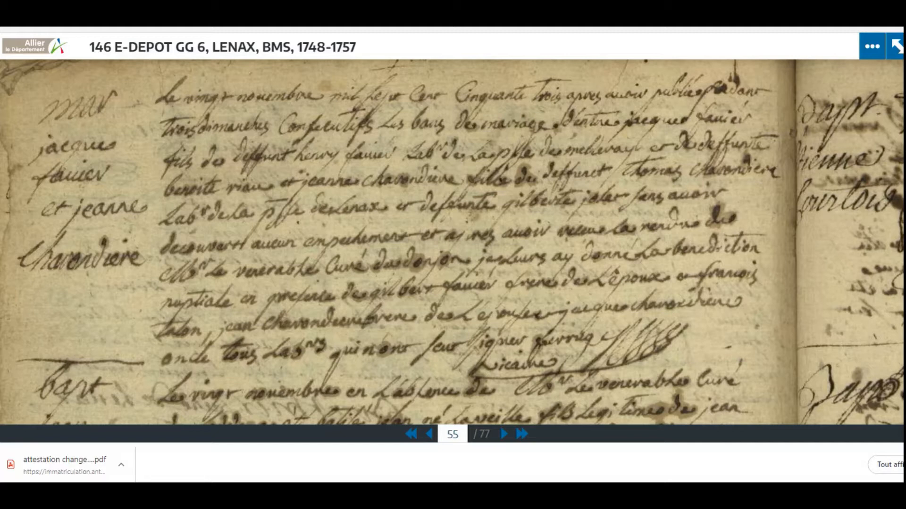
Capture the 20 November 1753 marriage entry on view 55 of the Lenax register and save the capture as a file.
{"action": "left_click", "coordinate": [904, 465]}
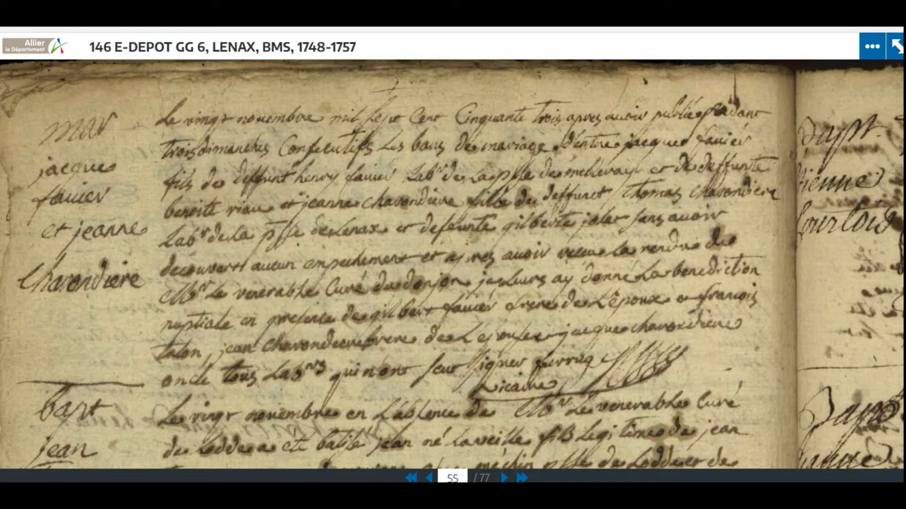
{"action": "key", "text": "Print"}
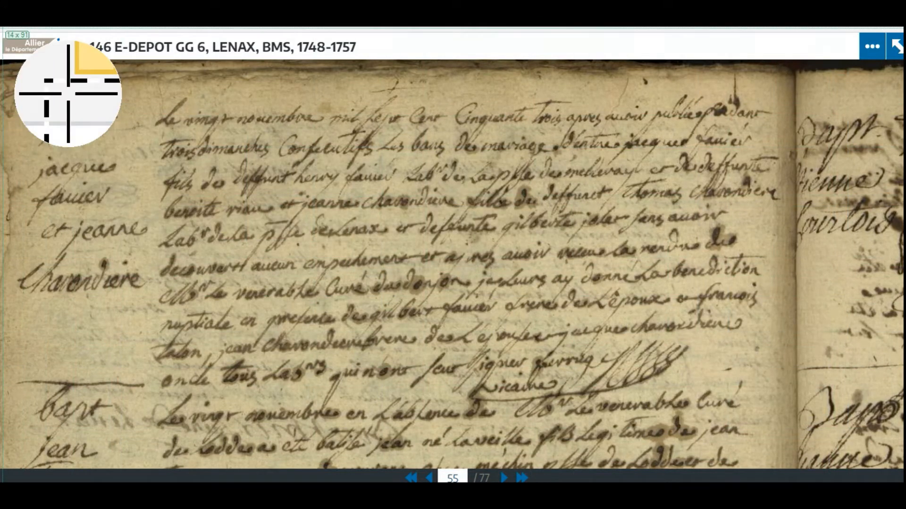
{"action": "left_click_drag", "start_coordinate": [3, 28], "coordinate": [819, 411]}
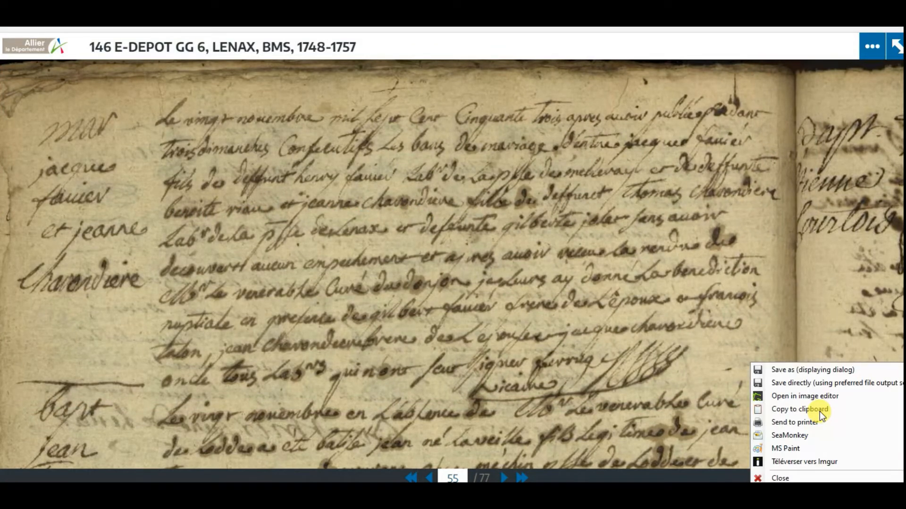
{"action": "left_click", "coordinate": [808, 371]}
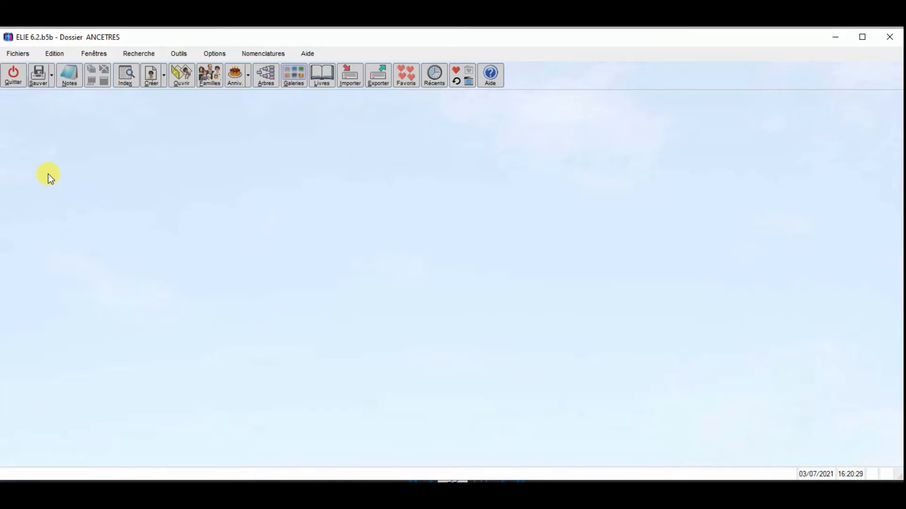
Switch to ELIE and search the individual records by the groom's surname.
{"action": "left_click", "coordinate": [15, 54]}
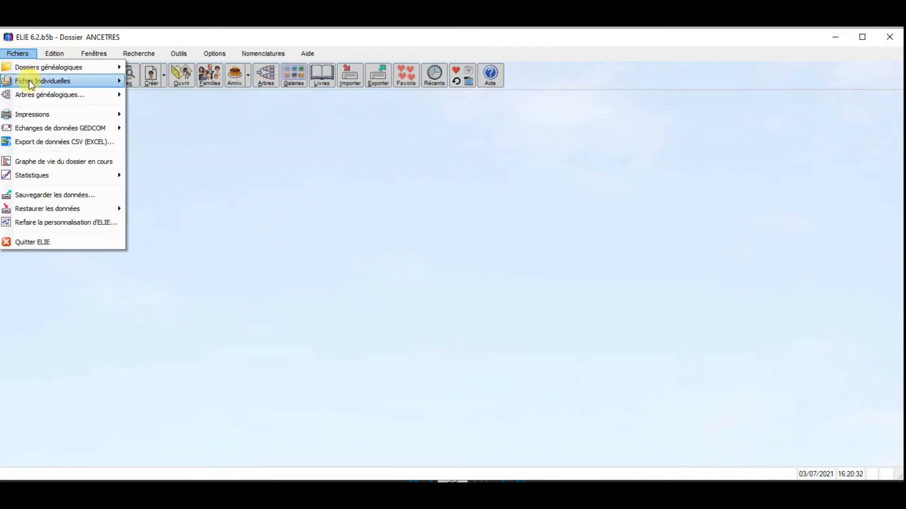
{"action": "mouse_move", "coordinate": [112, 81]}
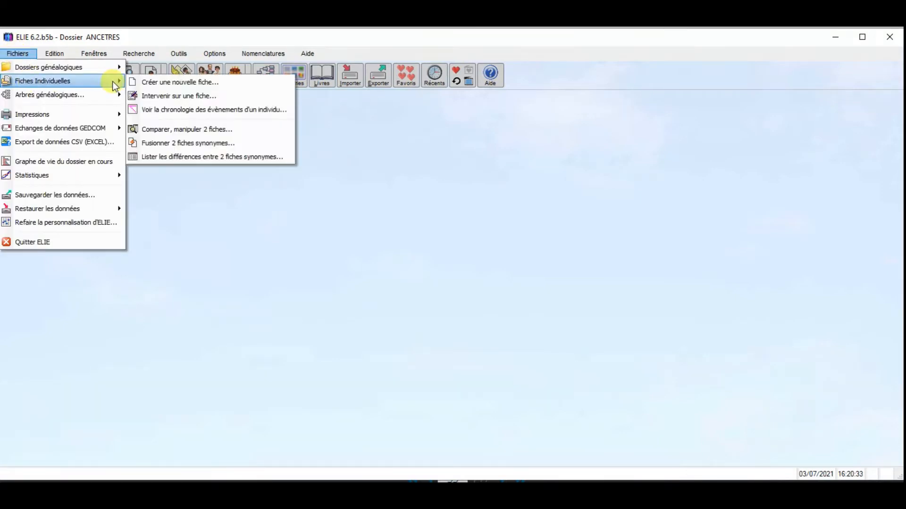
{"action": "left_click", "coordinate": [162, 96]}
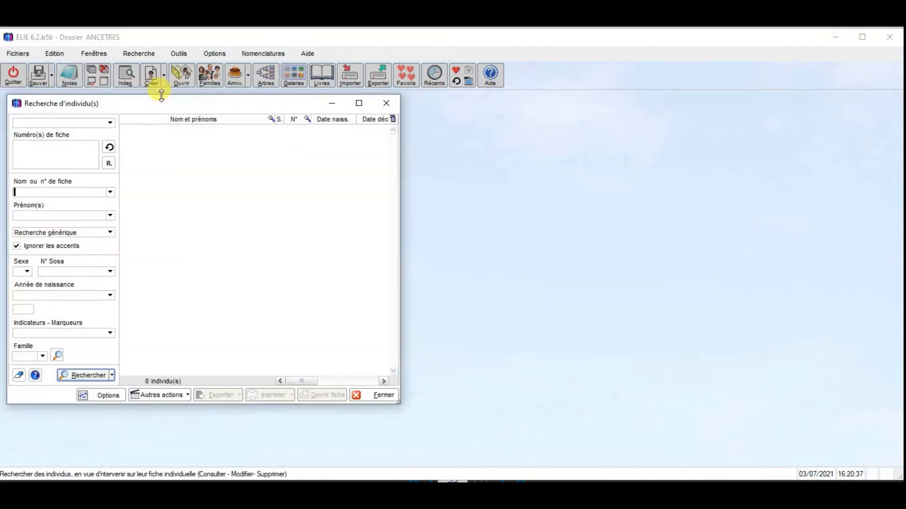
{"action": "type", "text": "F"}
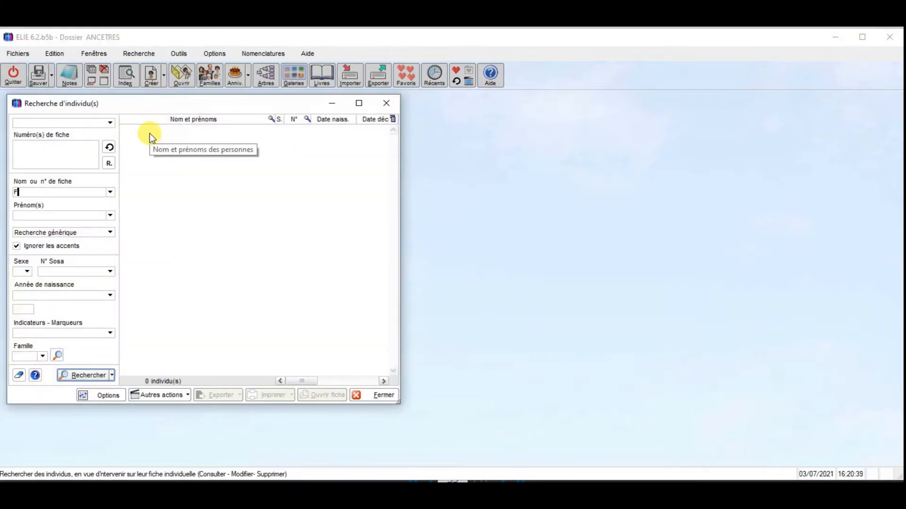
{"action": "type", "text": "AVIER"}
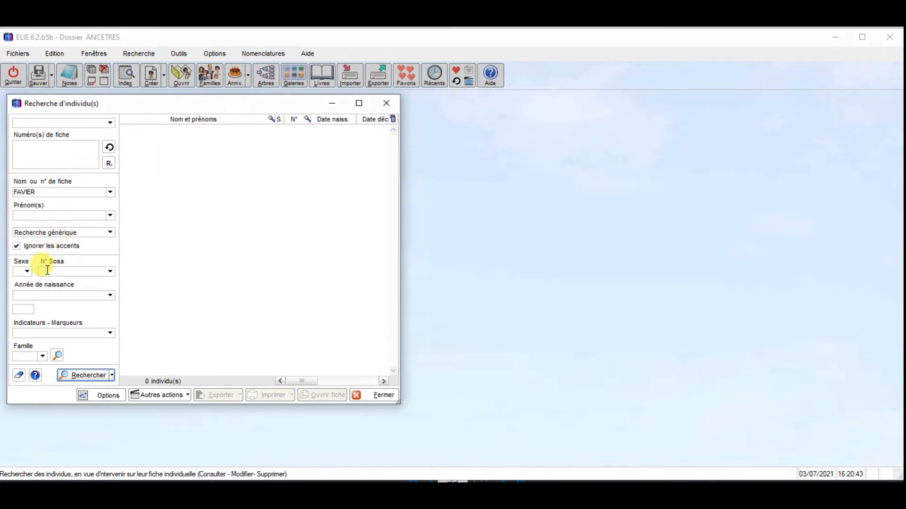
{"action": "left_click", "coordinate": [67, 375]}
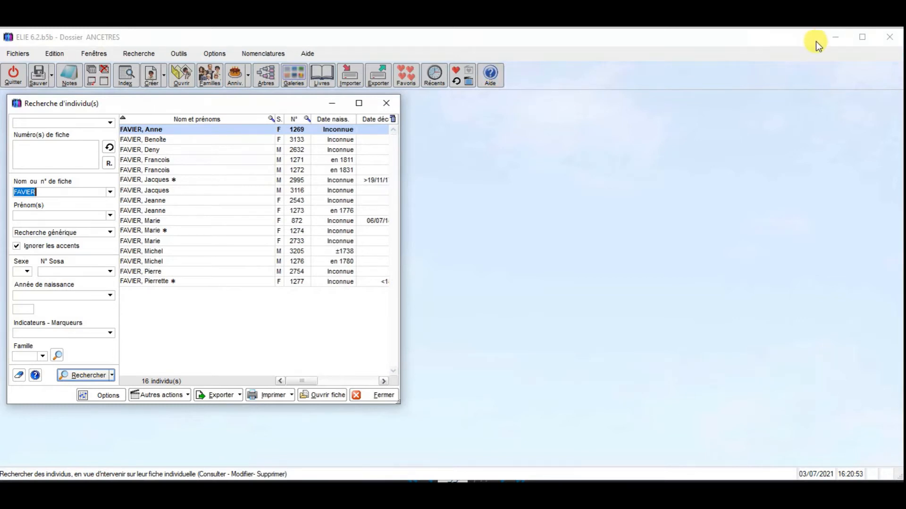
Recheck the register entry, open the groom's individual record in ELIE, and view his spouse and children.
{"action": "left_click", "coordinate": [831, 37]}
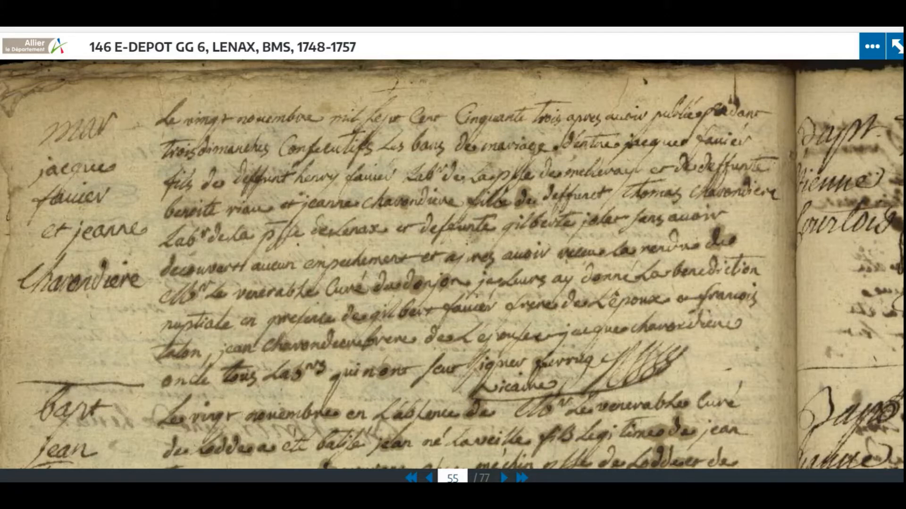
{"action": "key", "text": "alt+Tab"}
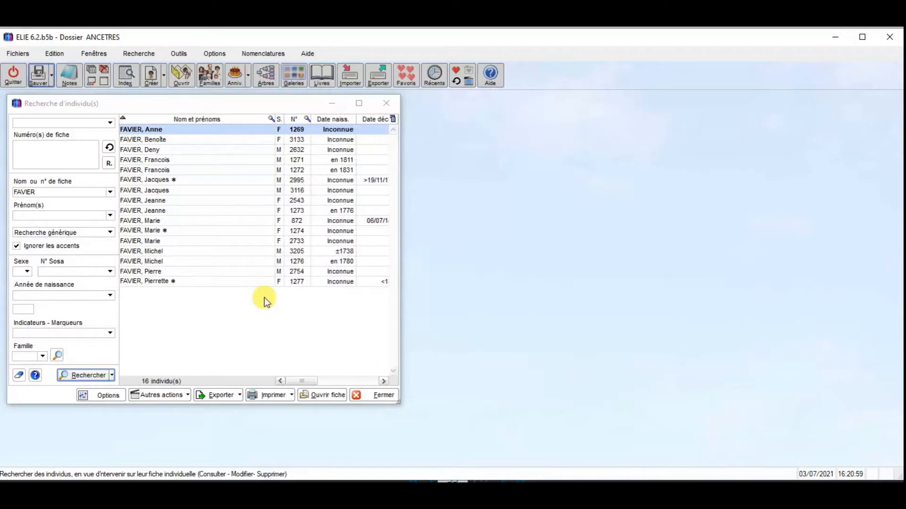
{"action": "left_click", "coordinate": [148, 180]}
{"action": "left_click", "coordinate": [310, 396]}
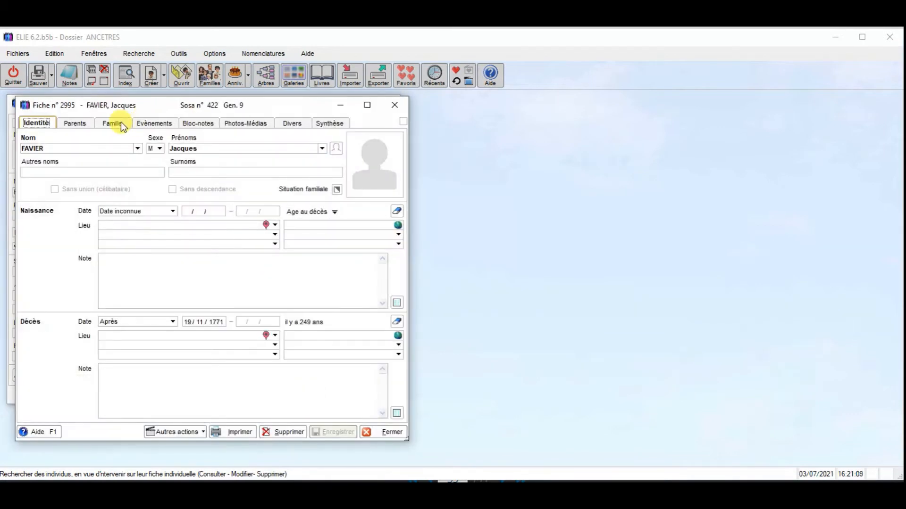
{"action": "left_click", "coordinate": [120, 123]}
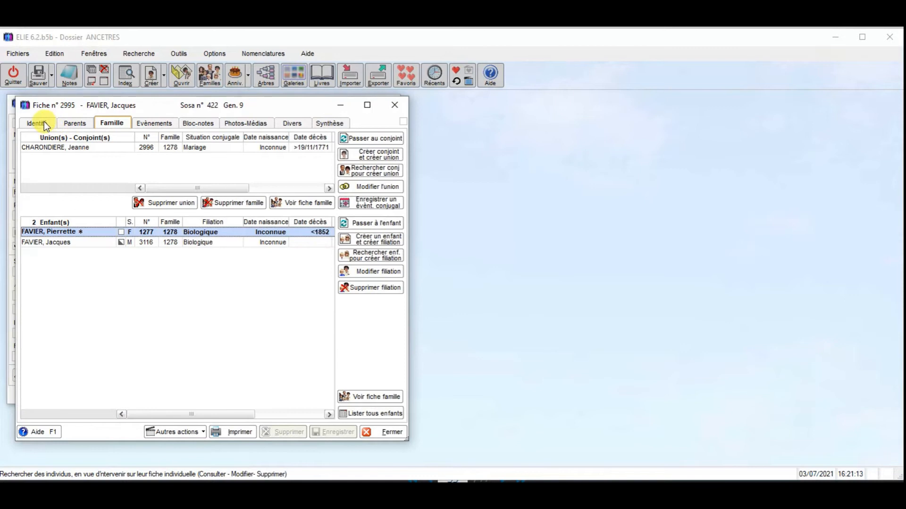
Set the groom's marriage event date to 20/11/1753 and its place to Lenax, 03130, Allier, Auvergne-Rhône-Alpes, FRANCE.
{"action": "left_click", "coordinate": [142, 124]}
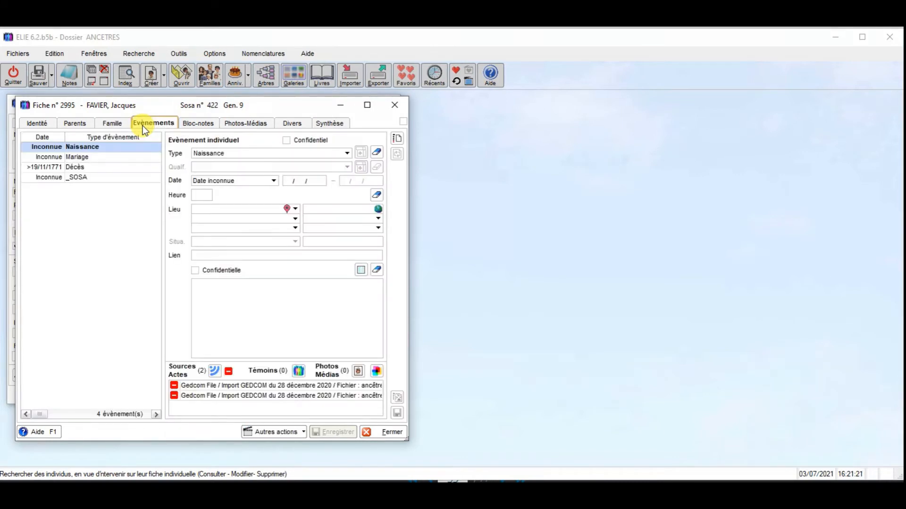
{"action": "left_click", "coordinate": [82, 157]}
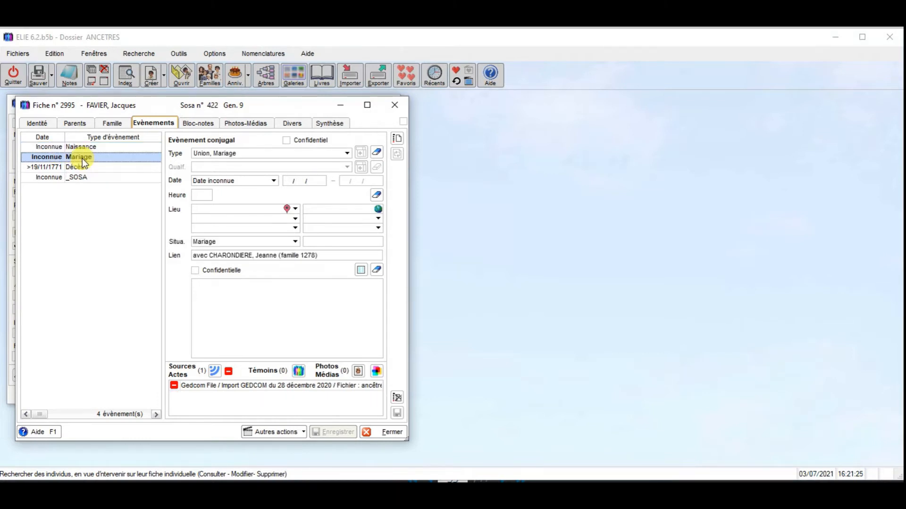
{"action": "left_click", "coordinate": [287, 181]}
{"action": "type", "text": "10 / 11 / "}
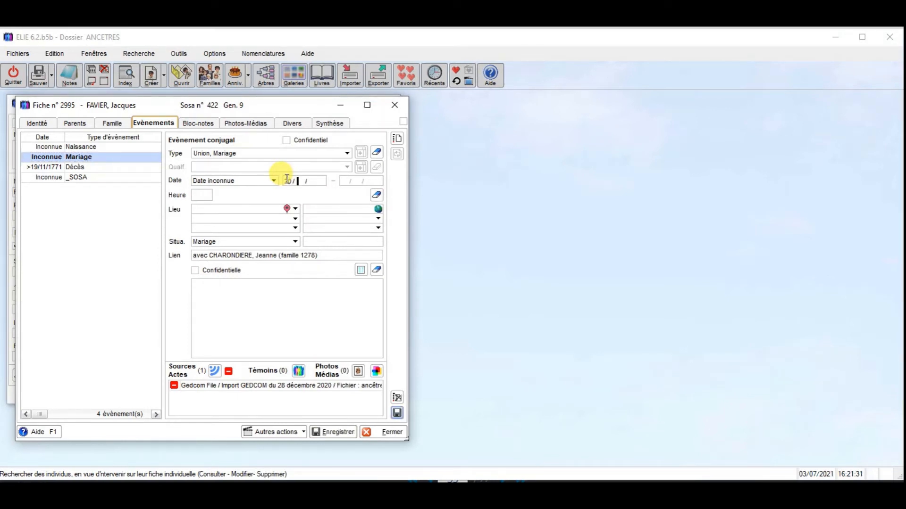
{"action": "type", "text": "1753"}
{"action": "key", "text": "Tab"}
{"action": "type", "text": "Len"}
{"action": "key", "text": "Tab"}
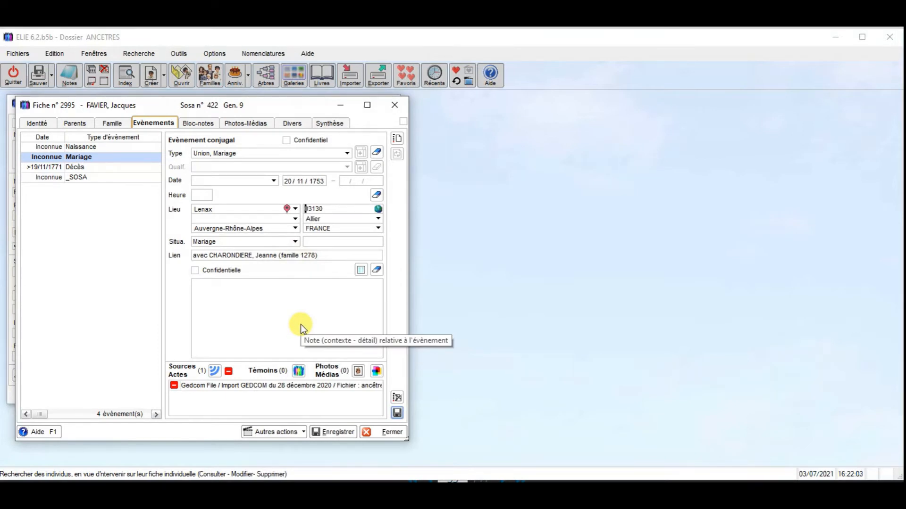
Add a new source to the marriage event with reliability level "3 - Fiable (référencé par un document officiel)".
{"action": "left_click", "coordinate": [215, 372]}
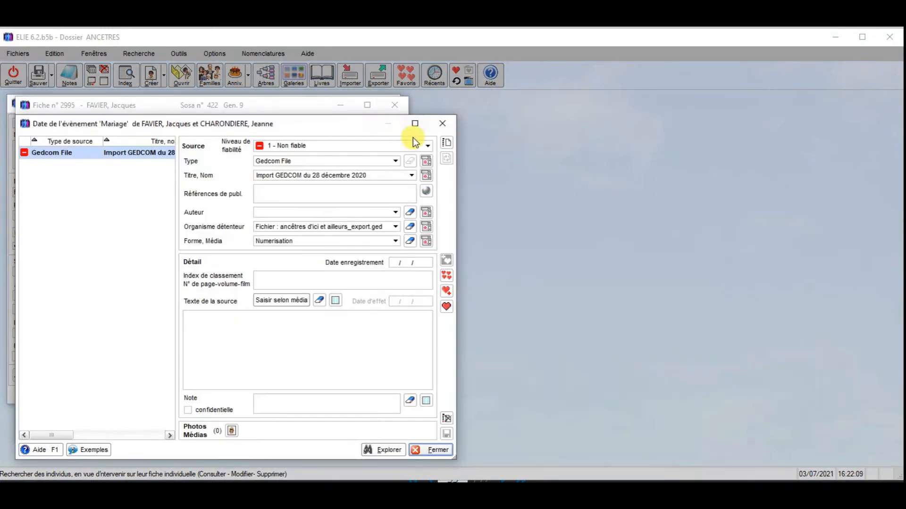
{"action": "left_click", "coordinate": [427, 145]}
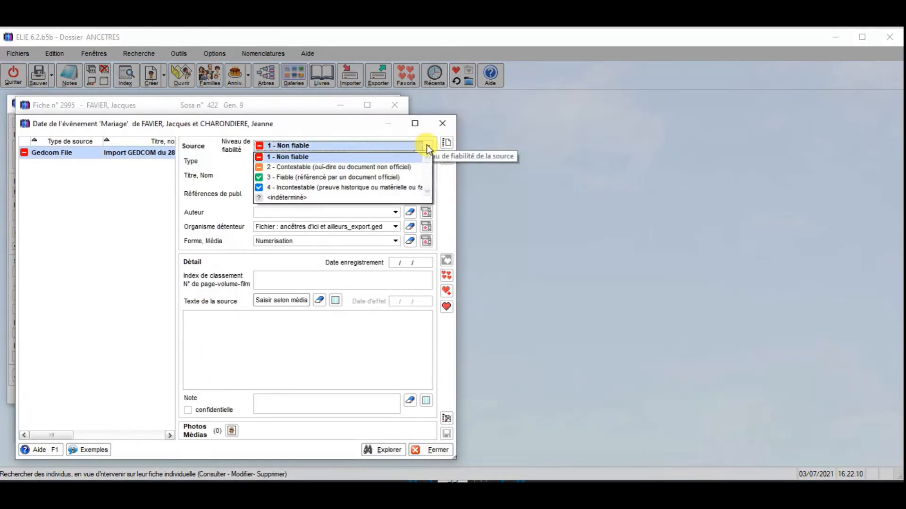
{"action": "left_click", "coordinate": [305, 177]}
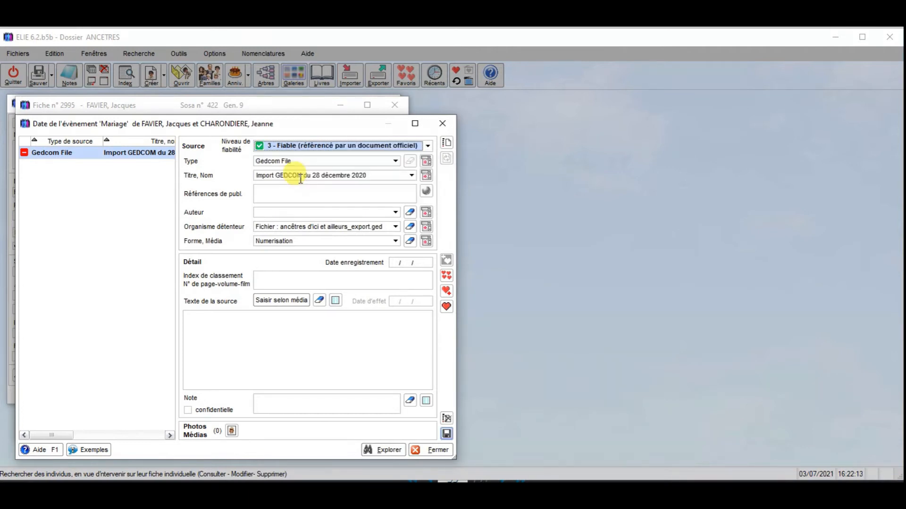
{"action": "left_click", "coordinate": [446, 144]}
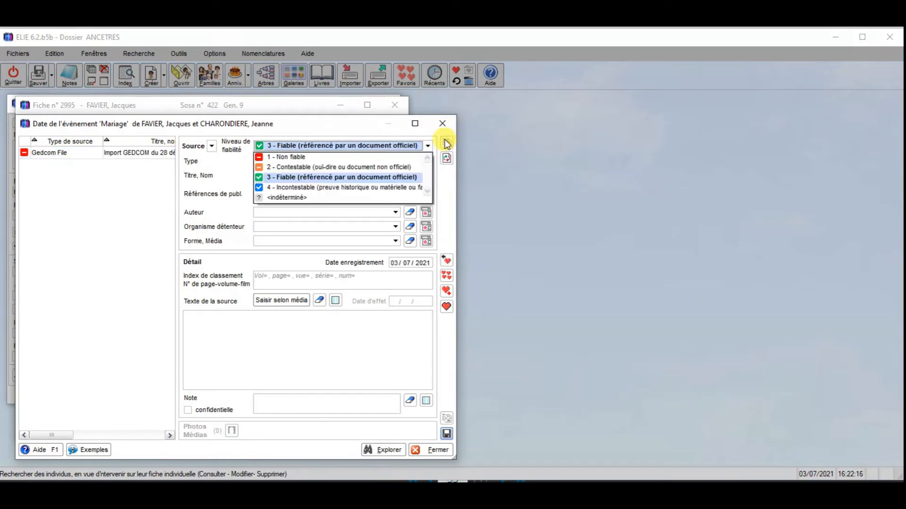
{"action": "left_click", "coordinate": [304, 177]}
Set the new source's type to "Acte de mariage" and its title from the "Acte de %1 de %2" template.
{"action": "left_click", "coordinate": [303, 161]}
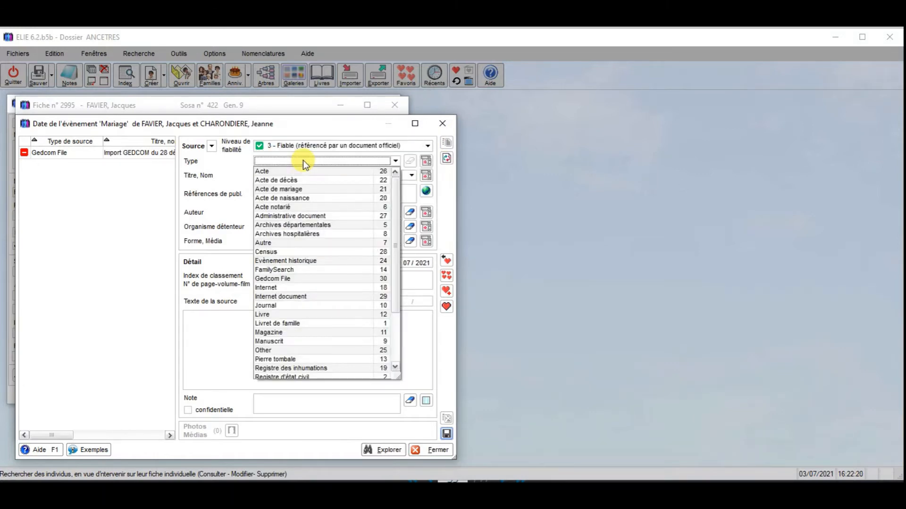
{"action": "left_click", "coordinate": [299, 188]}
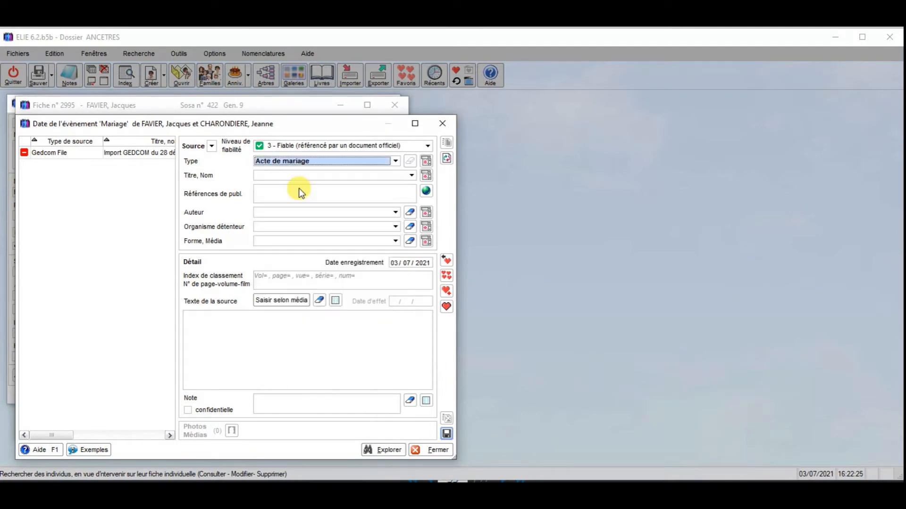
{"action": "left_click", "coordinate": [302, 175]}
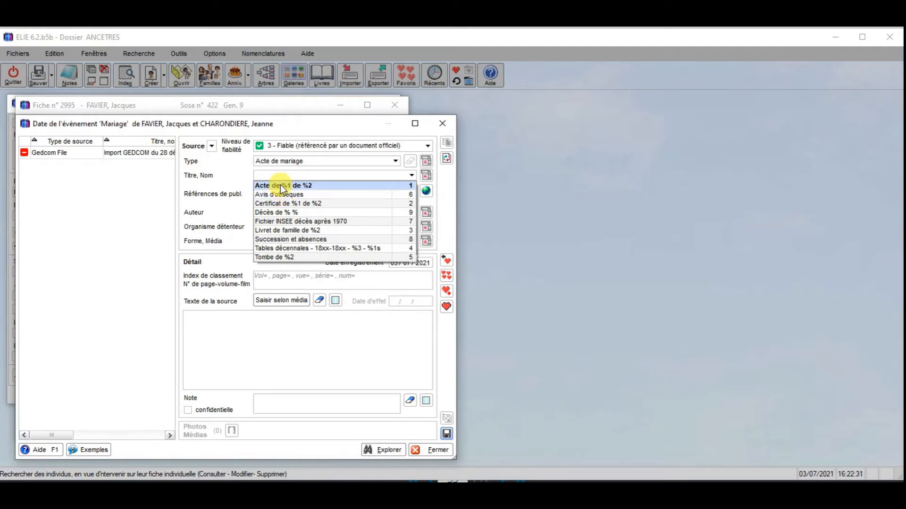
{"action": "left_click", "coordinate": [282, 187]}
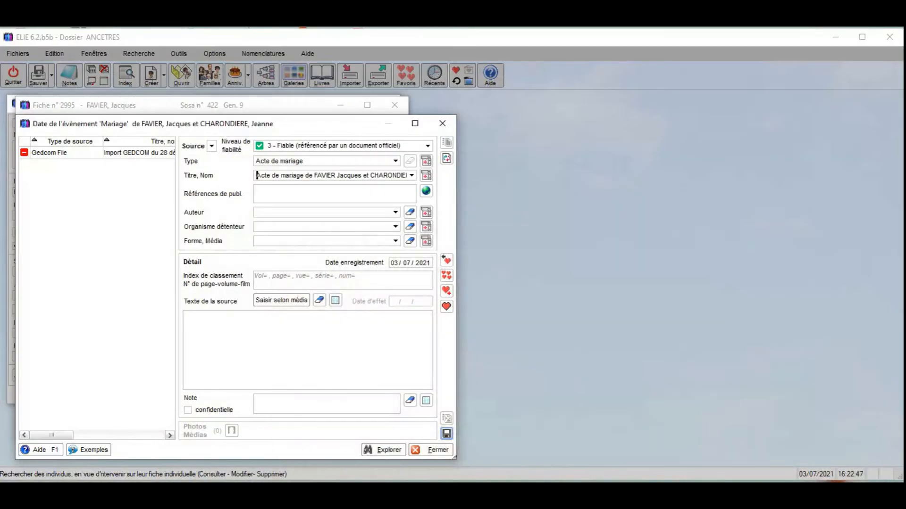
Enter "146 E, dépôt GG6" as the source's publication reference and set its author to "Ad 03 ALLIER".
{"action": "left_click", "coordinate": [301, 197]}
{"action": "type", "text": "146 E, dépôt GG6"}
{"action": "left_click", "coordinate": [327, 210]}
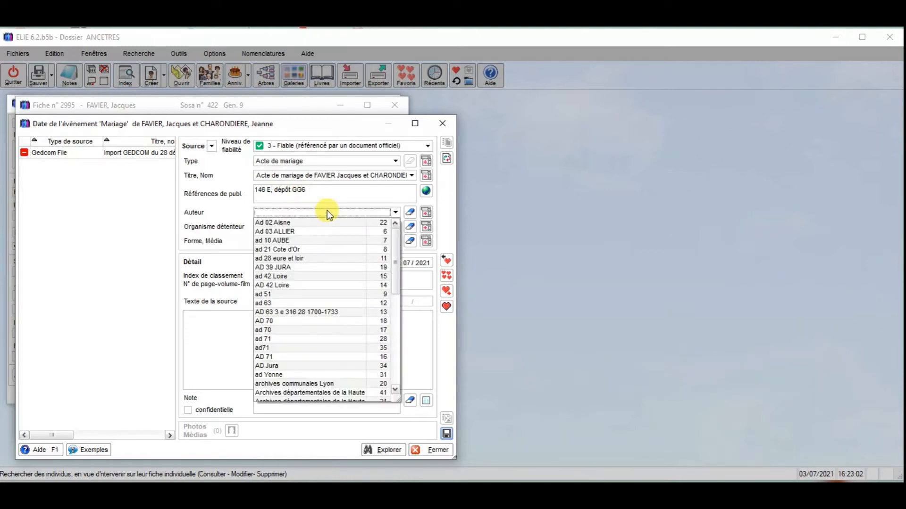
{"action": "left_click", "coordinate": [295, 230]}
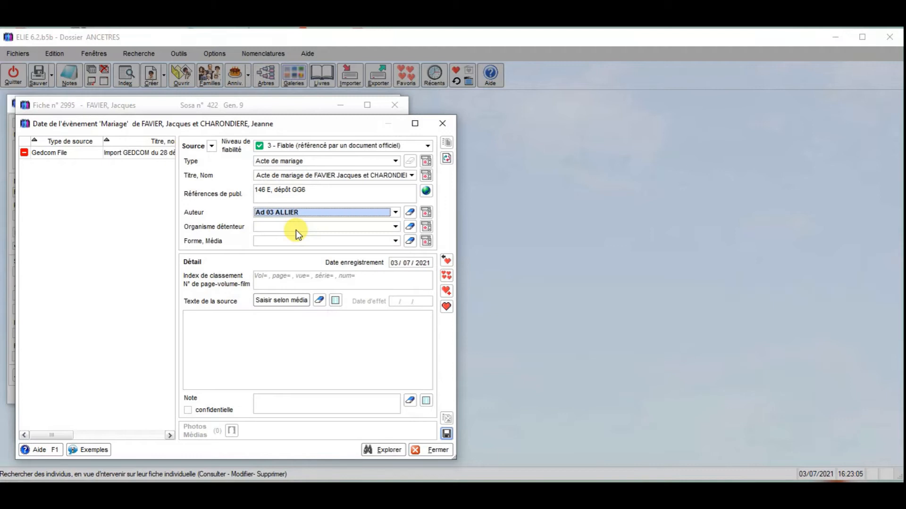
Set the source's holding organisation to "Ad 03 ALLIER" and its media form to "Document numérisé".
{"action": "left_click", "coordinate": [295, 228]}
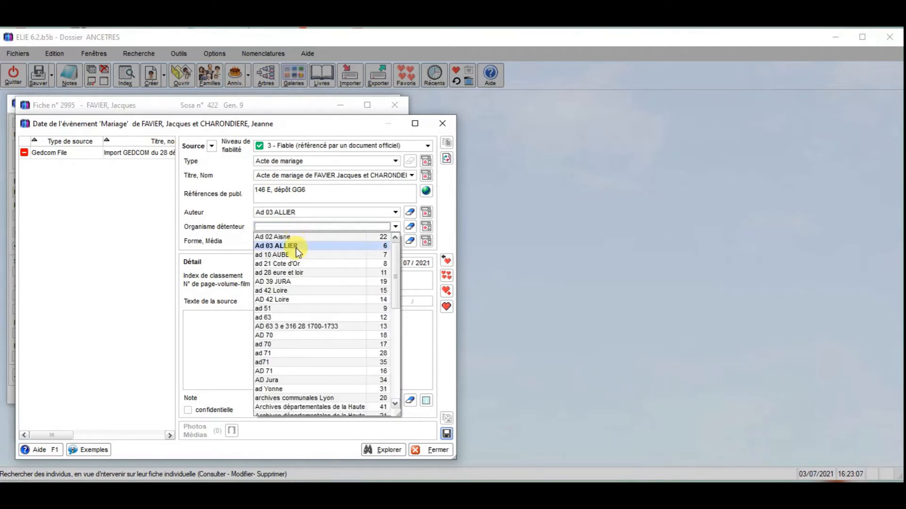
{"action": "left_click", "coordinate": [296, 247]}
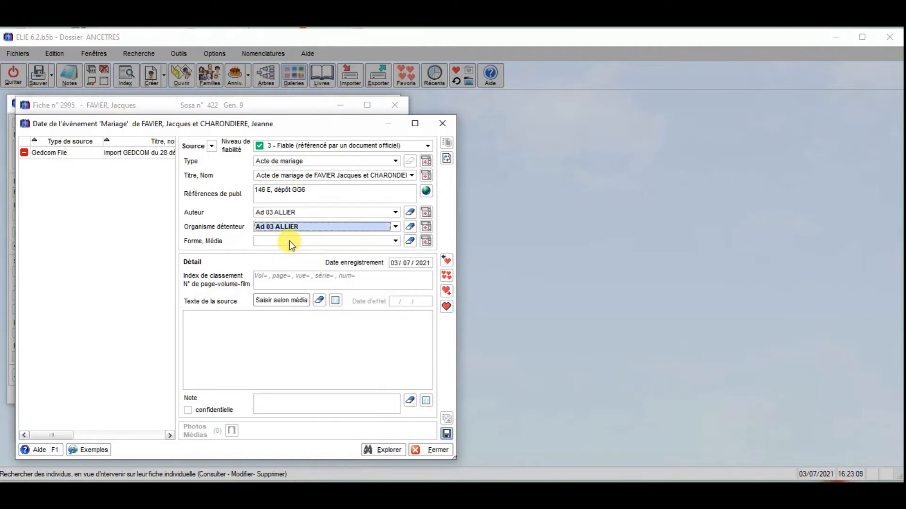
{"action": "left_click", "coordinate": [290, 240]}
{"action": "left_click", "coordinate": [298, 267]}
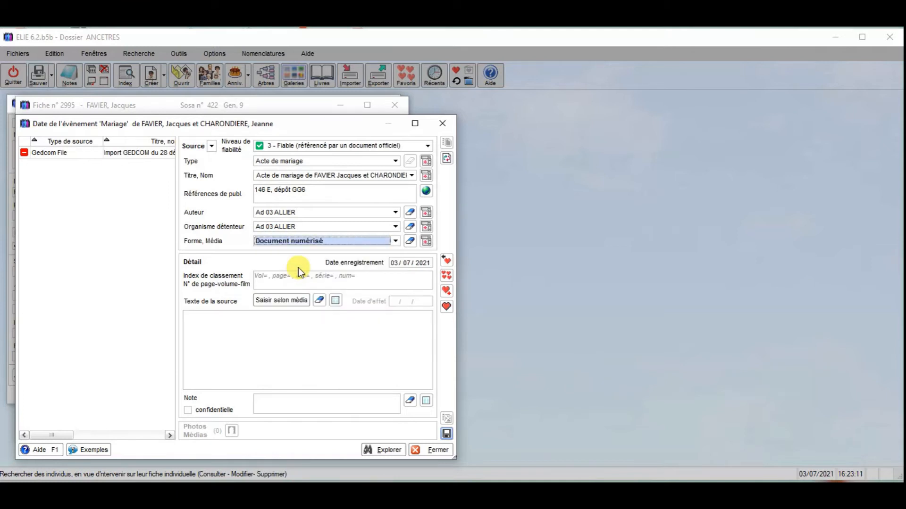
Copy the record's link from the Allier archives viewer and set the source's classification index to "vue 55/77".
{"action": "left_click", "coordinate": [263, 276]}
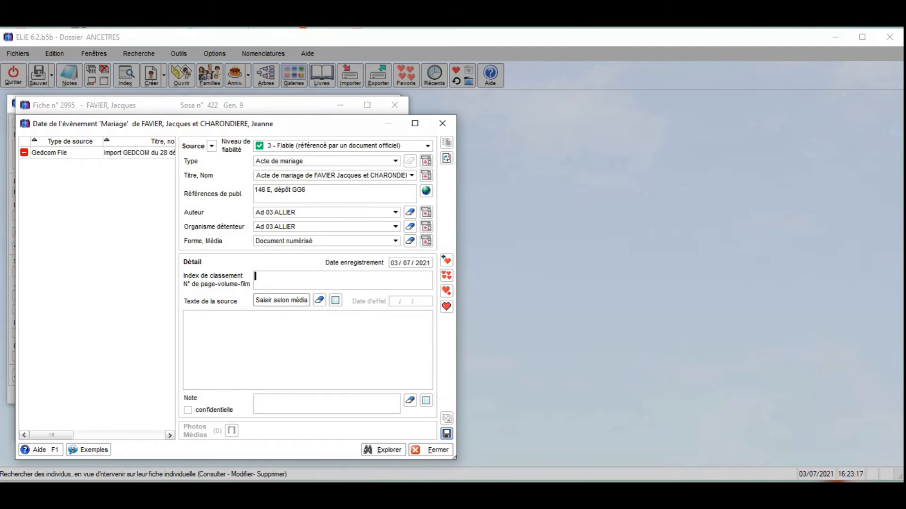
{"action": "key", "text": "alt+Tab"}
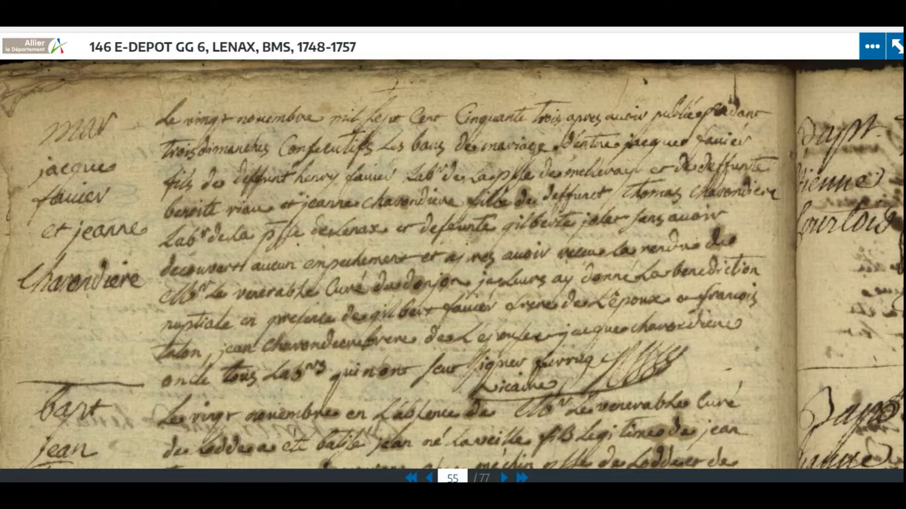
{"action": "key", "text": "ctrl+c"}
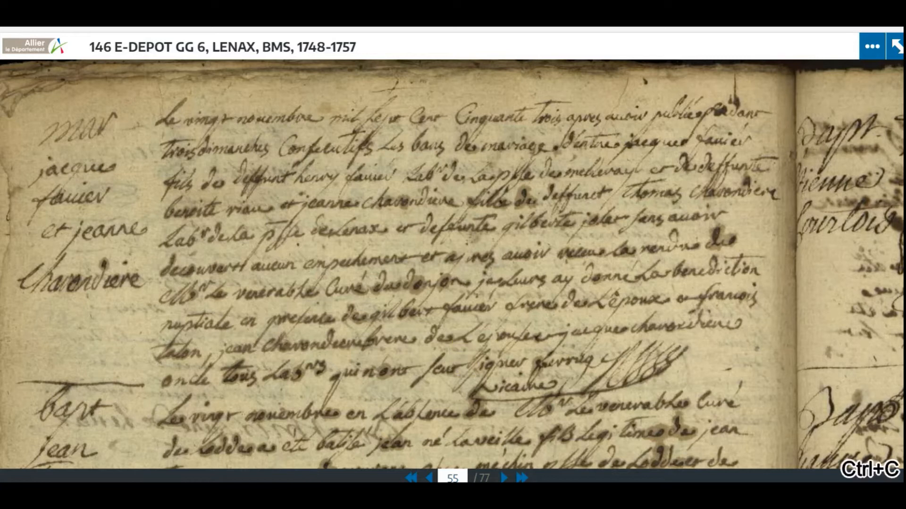
{"action": "key", "text": "alt+Tab"}
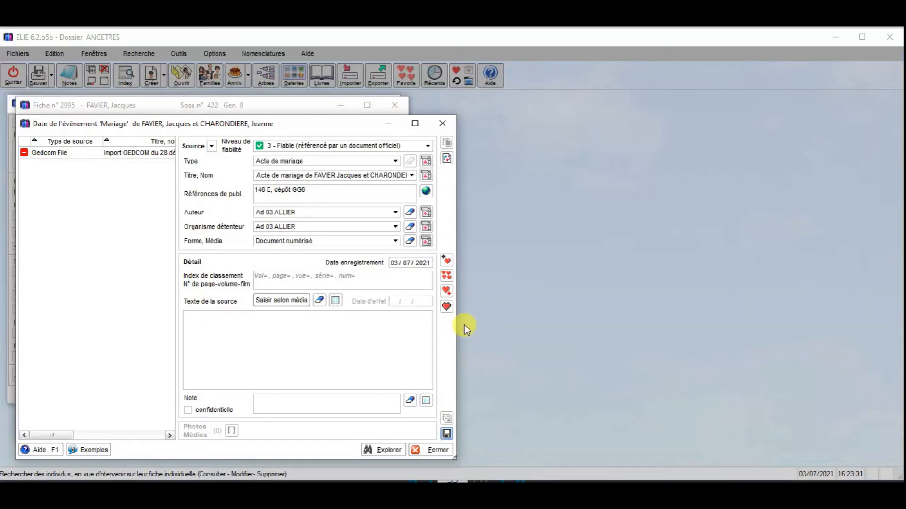
{"action": "left_click", "coordinate": [284, 278]}
{"action": "type", "text": "vue 55/77"}
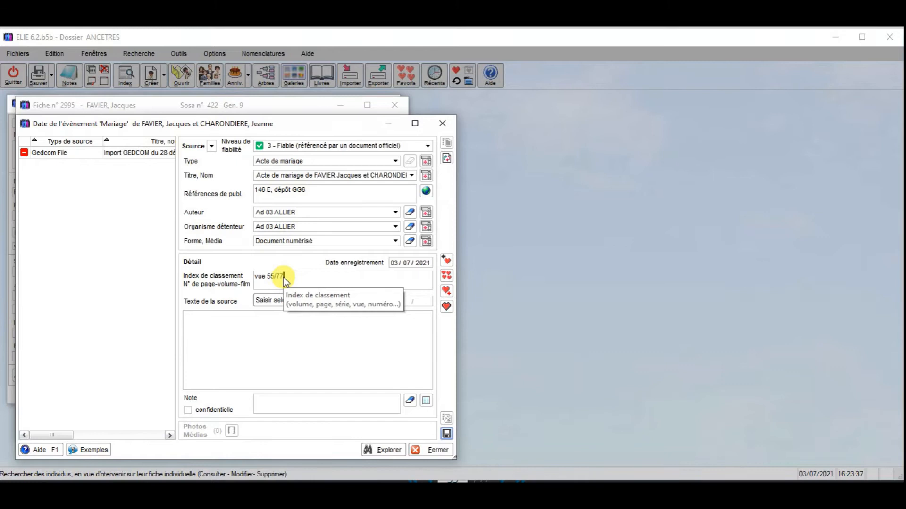
Add the copied archive link on a second line of the source's publication references and save the source.
{"action": "left_click", "coordinate": [327, 198]}
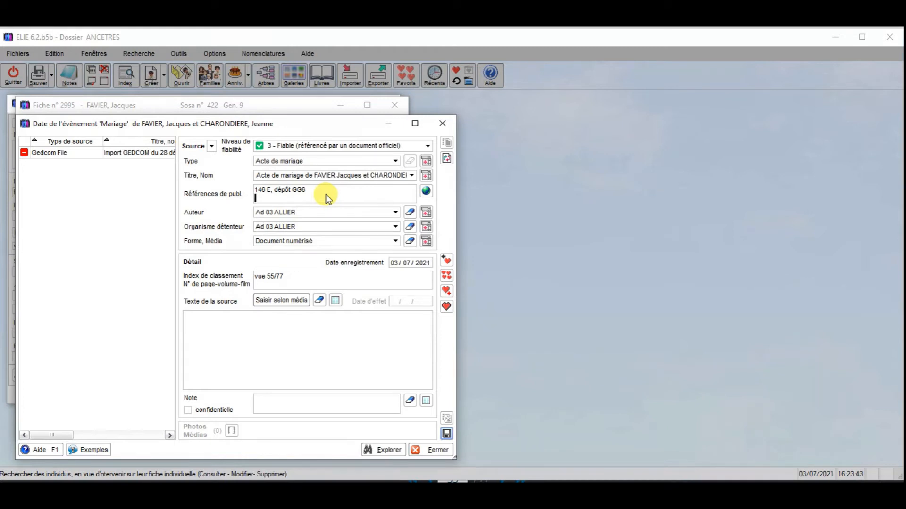
{"action": "key", "text": "ctrl+v"}
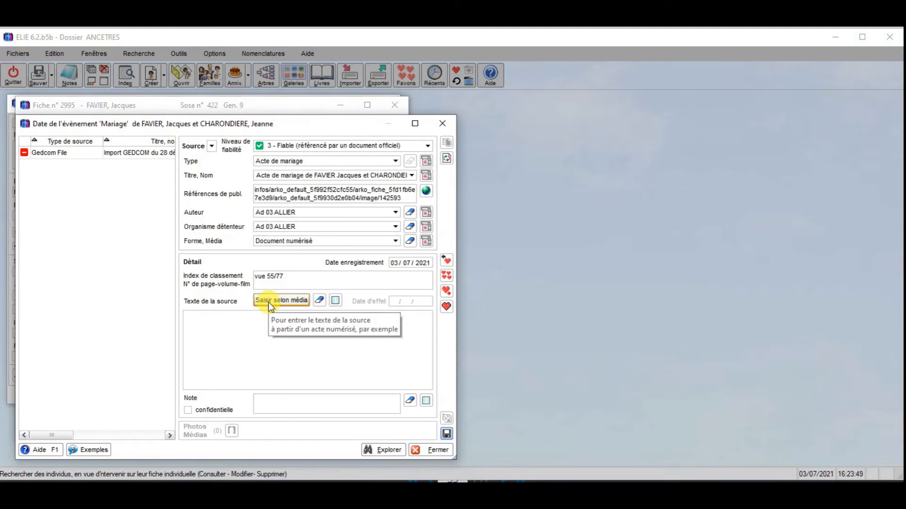
{"action": "left_click", "coordinate": [445, 435]}
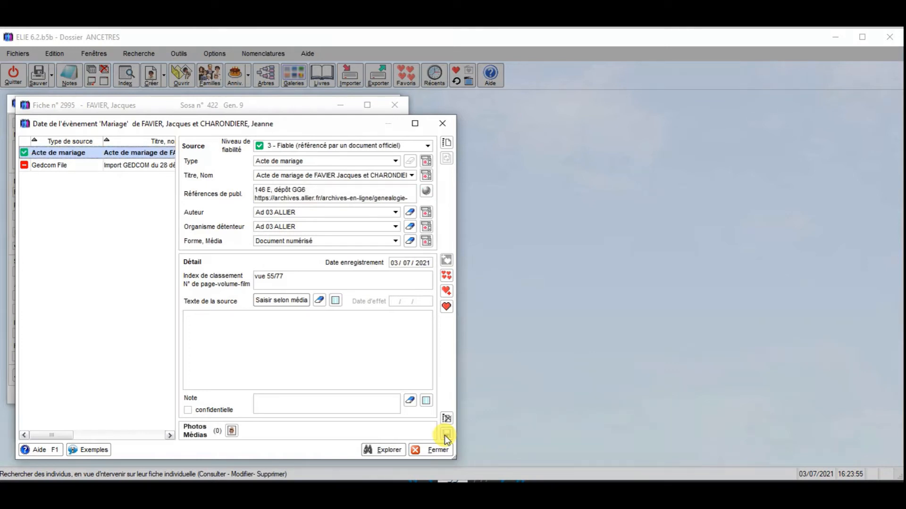
Add a new image media item to the marriage source, searching for and importing the scan of the couple's 1753 Lenax marriage record.
{"action": "left_click", "coordinate": [231, 431]}
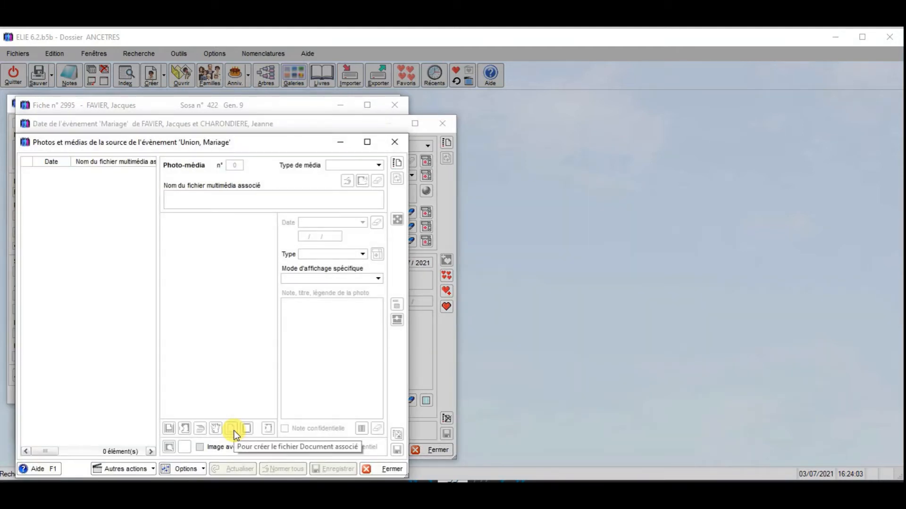
{"action": "left_click", "coordinate": [398, 165]}
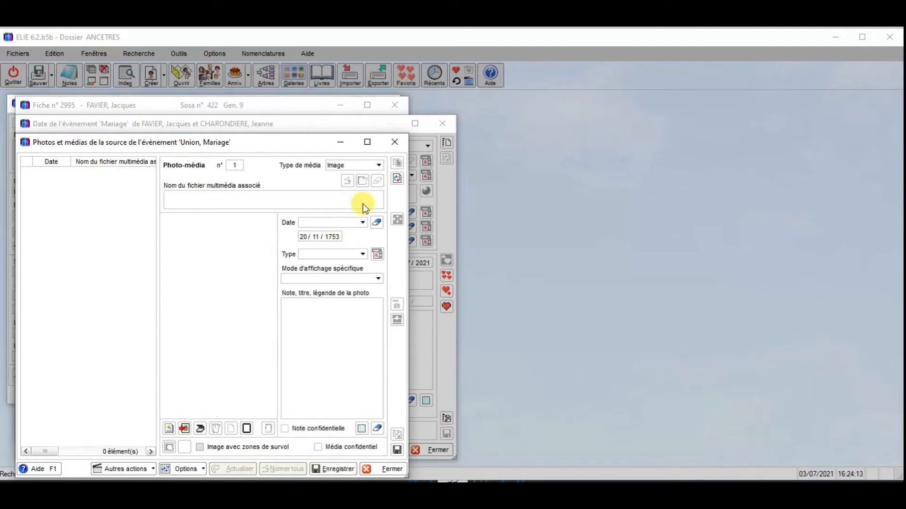
{"action": "left_click", "coordinate": [185, 428]}
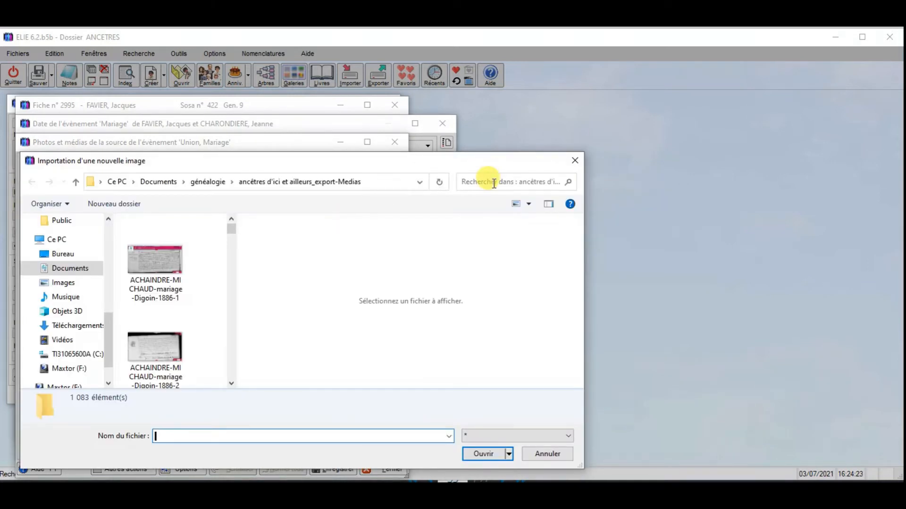
{"action": "left_click", "coordinate": [494, 183]}
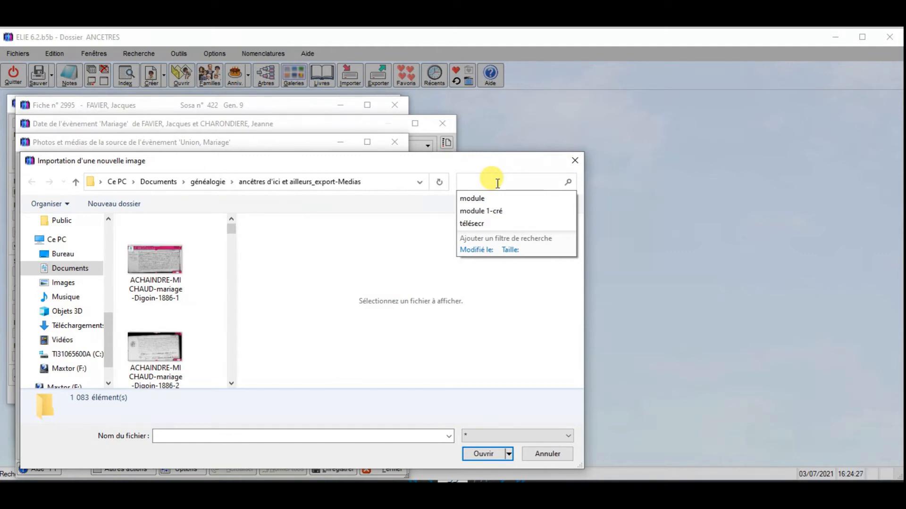
{"action": "type", "text": "favier"}
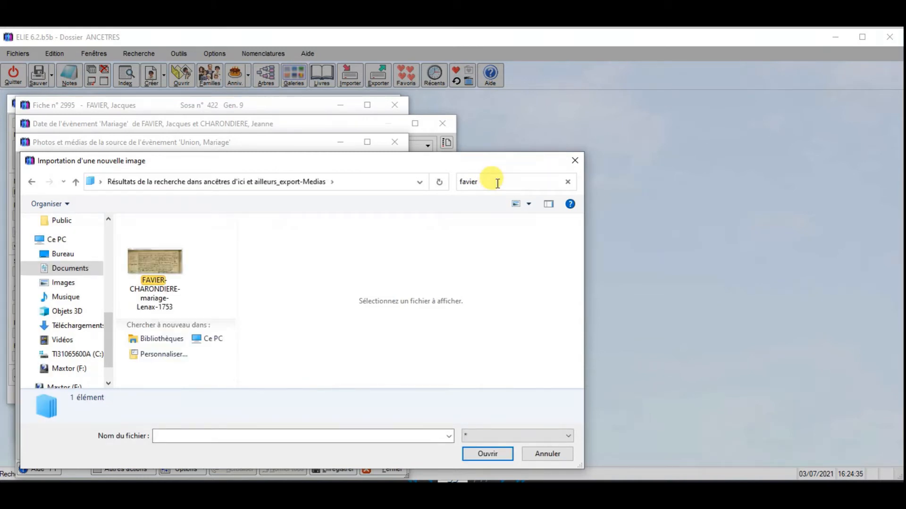
{"action": "left_click", "coordinate": [151, 261]}
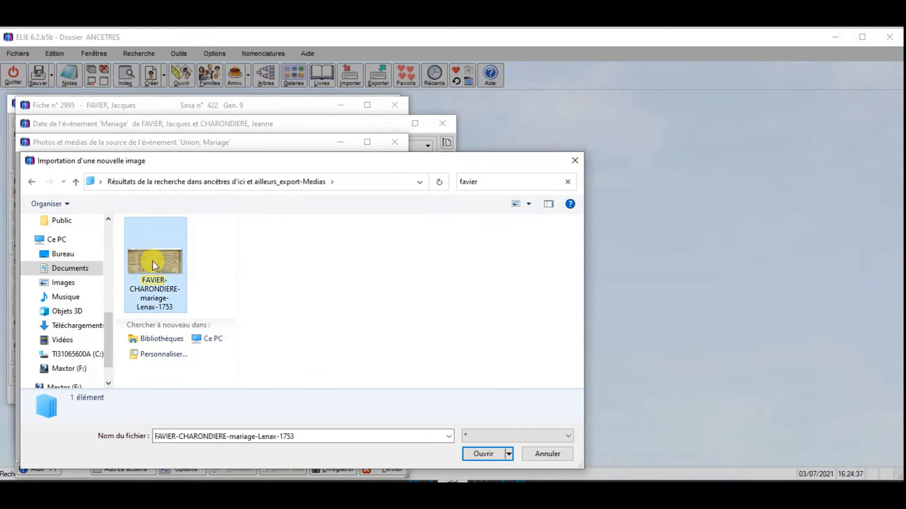
{"action": "left_click", "coordinate": [477, 452]}
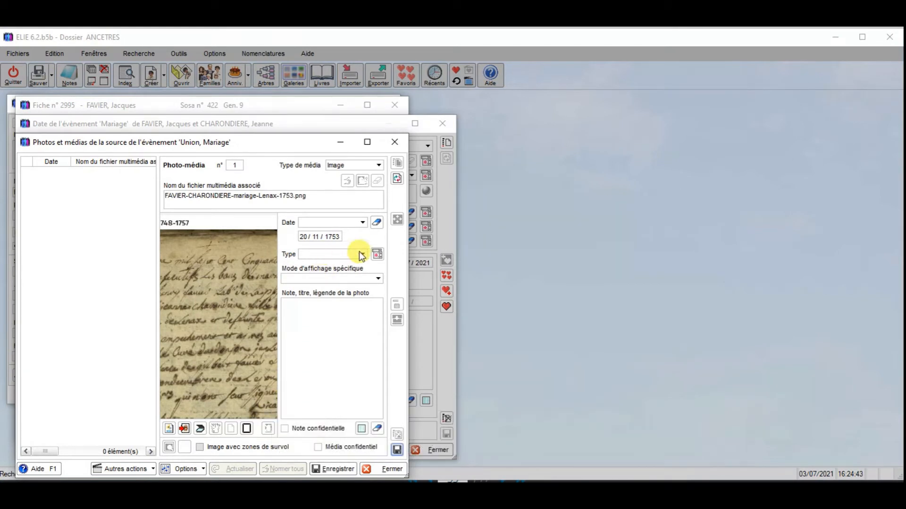
{"action": "left_click", "coordinate": [363, 222]}
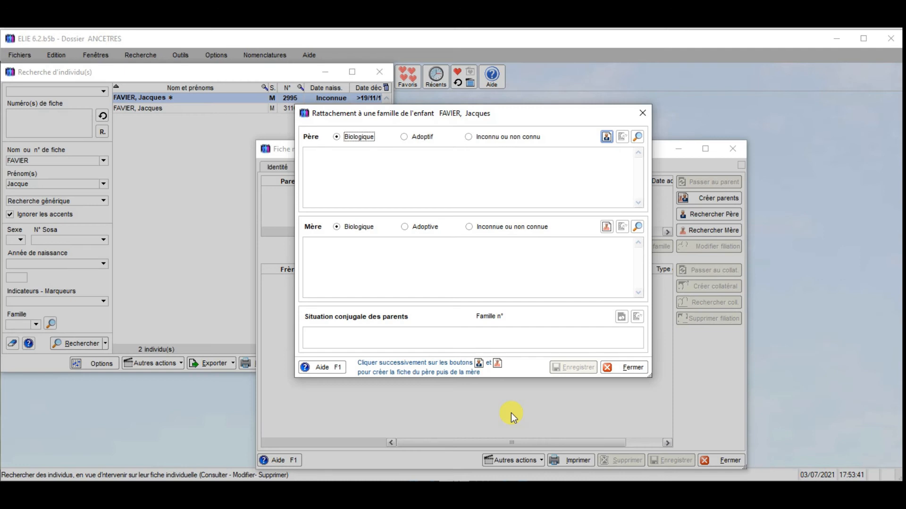
Start a new record for the husband's biological father and enter the father's first name.
{"action": "left_click", "coordinate": [605, 137]}
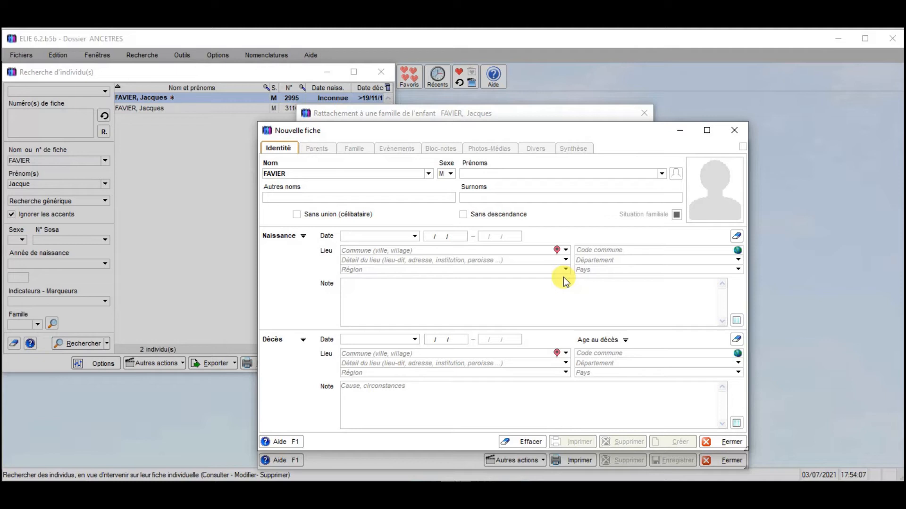
{"action": "type", "text": "Henry"}
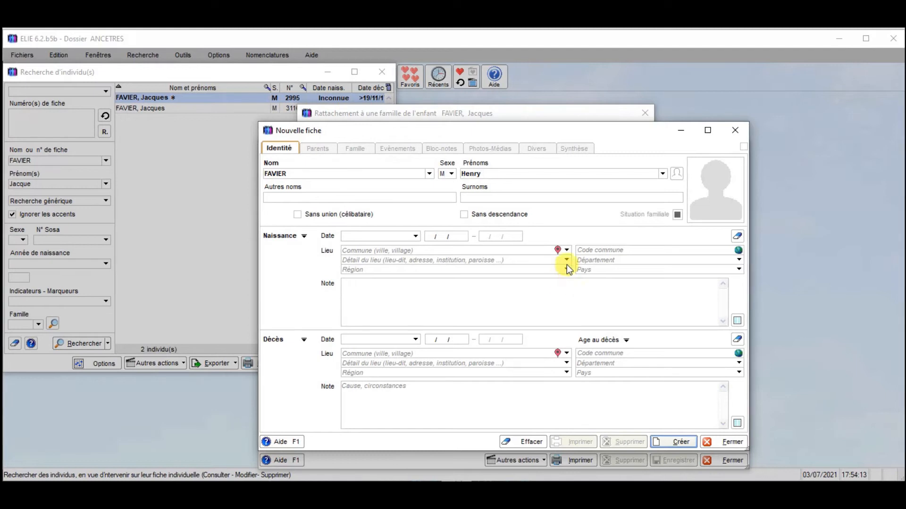
{"action": "left_click", "coordinate": [518, 489]}
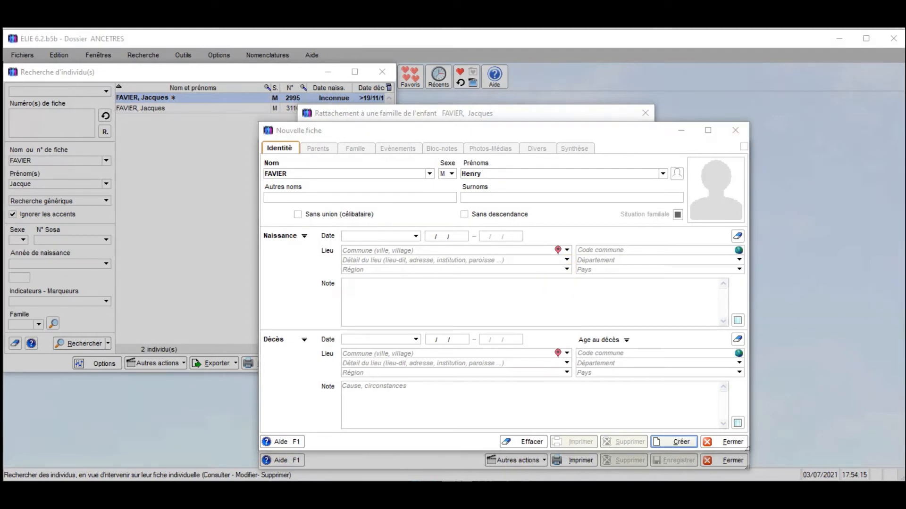
{"action": "left_click", "coordinate": [518, 489]}
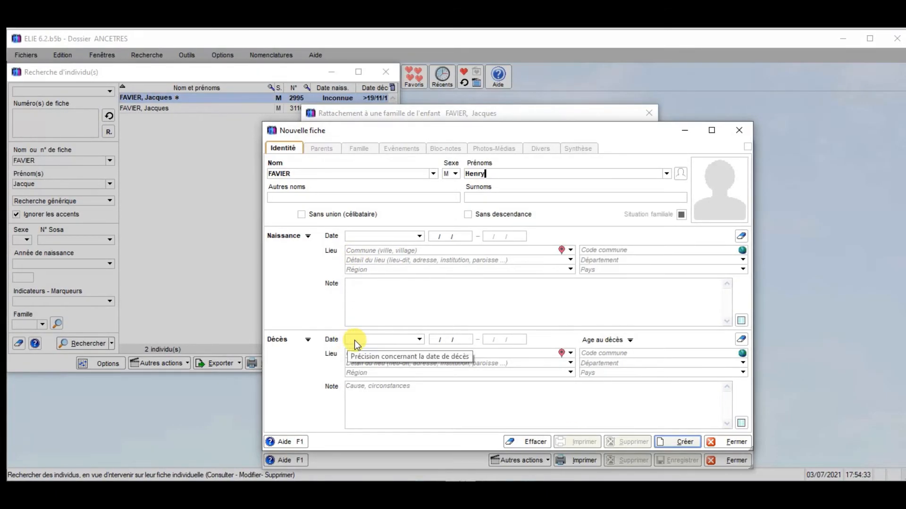
Set the father's death date to "Avant" 1753.
{"action": "left_click", "coordinate": [420, 340]}
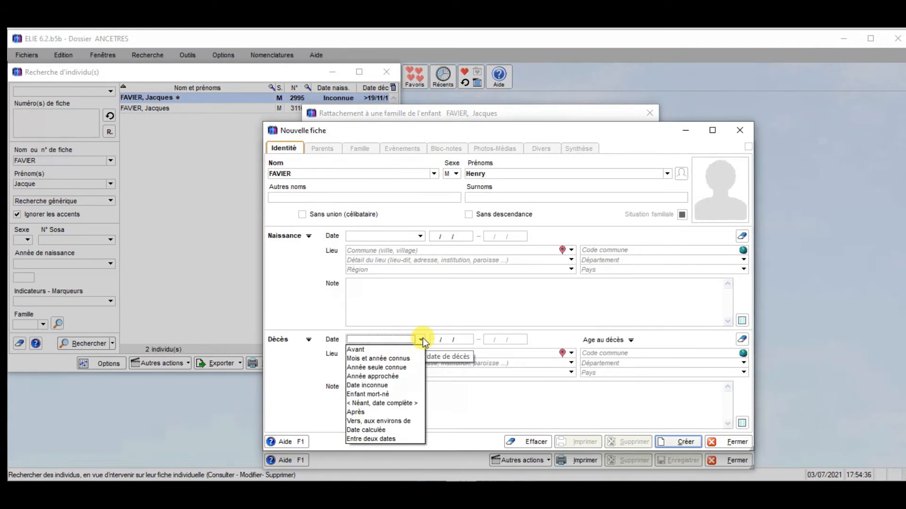
{"action": "left_click", "coordinate": [389, 349]}
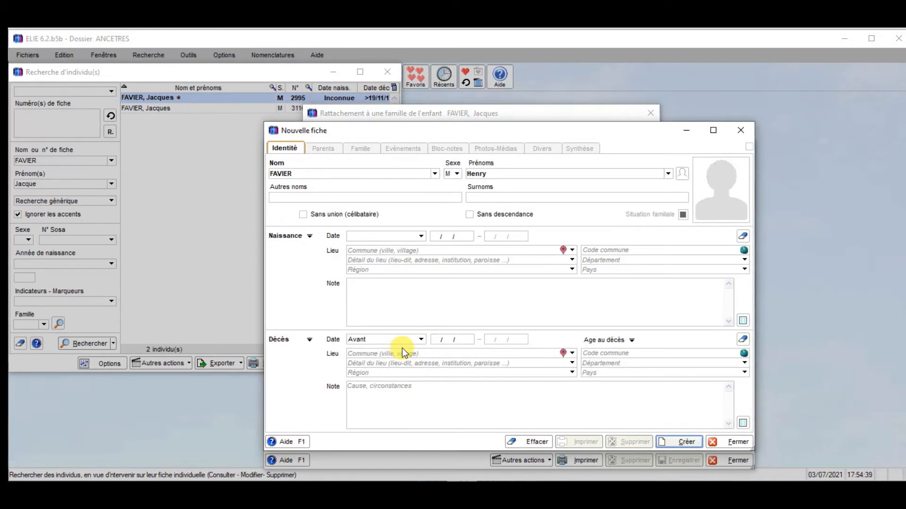
{"action": "left_click", "coordinate": [468, 340]}
{"action": "type", "text": "1753"}
{"action": "key", "text": "Tab"}
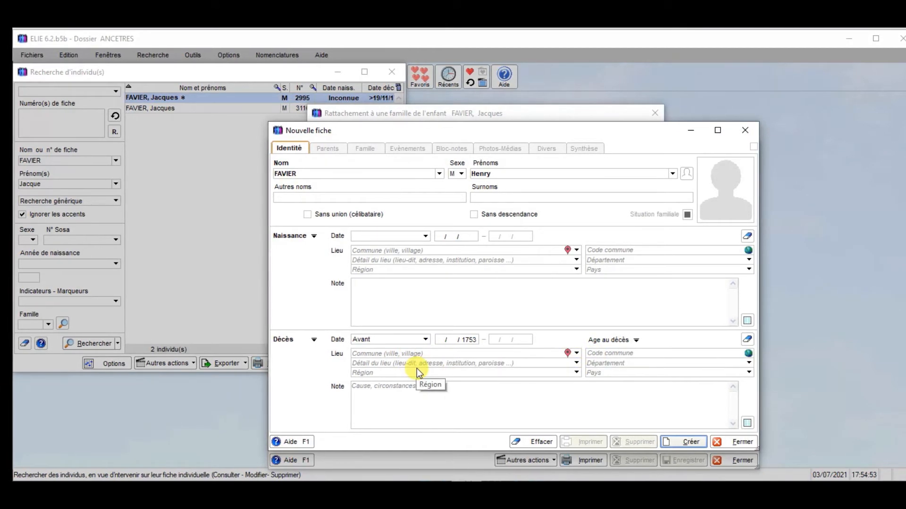
Set the father's place of death to the commune Le Donjon with commune code 03130.
{"action": "left_click", "coordinate": [607, 353]}
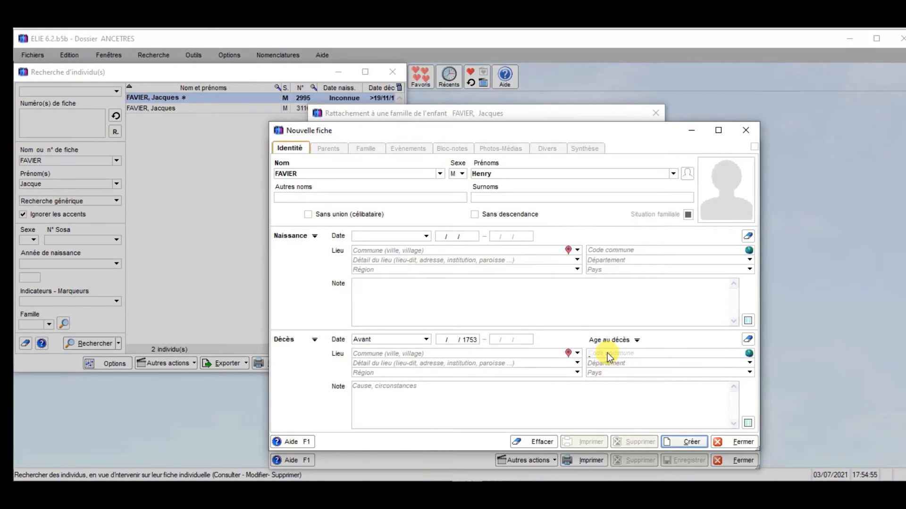
{"action": "type", "text": "03"}
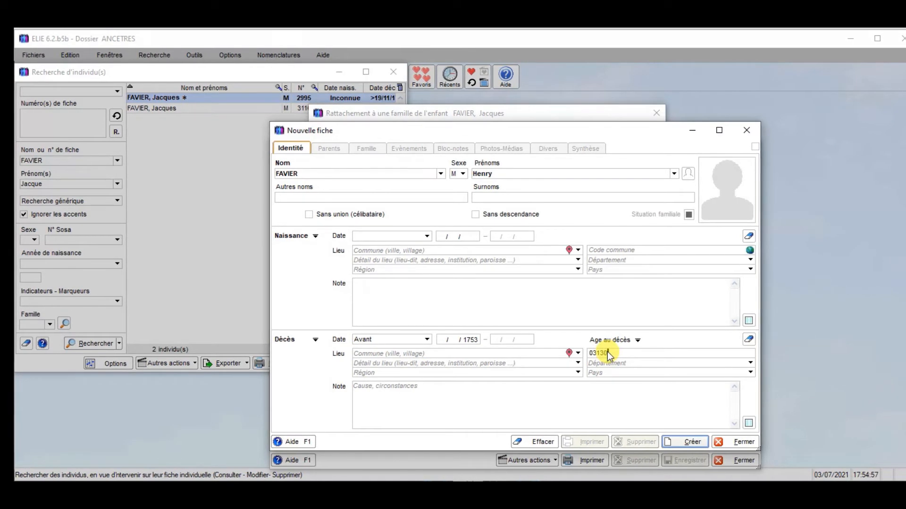
{"action": "type", "text": "130"}
{"action": "left_click", "coordinate": [523, 353]}
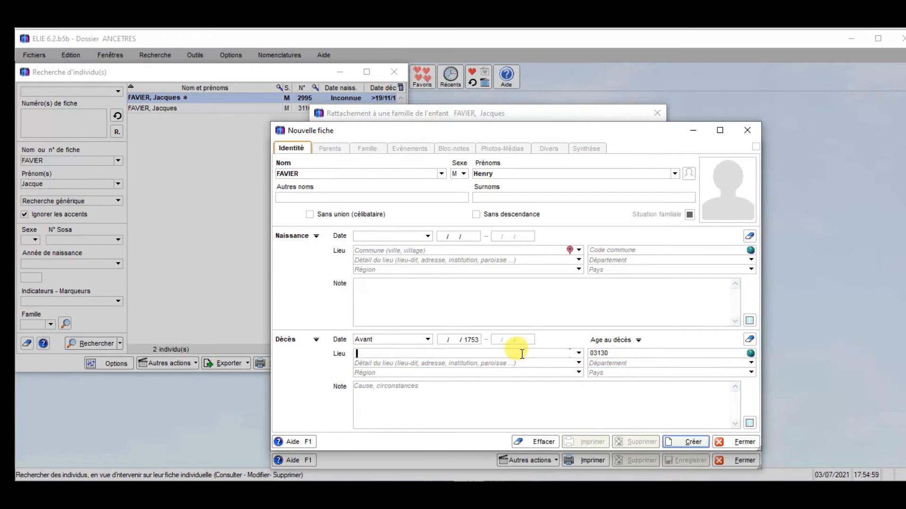
{"action": "type", "text": "Le "}
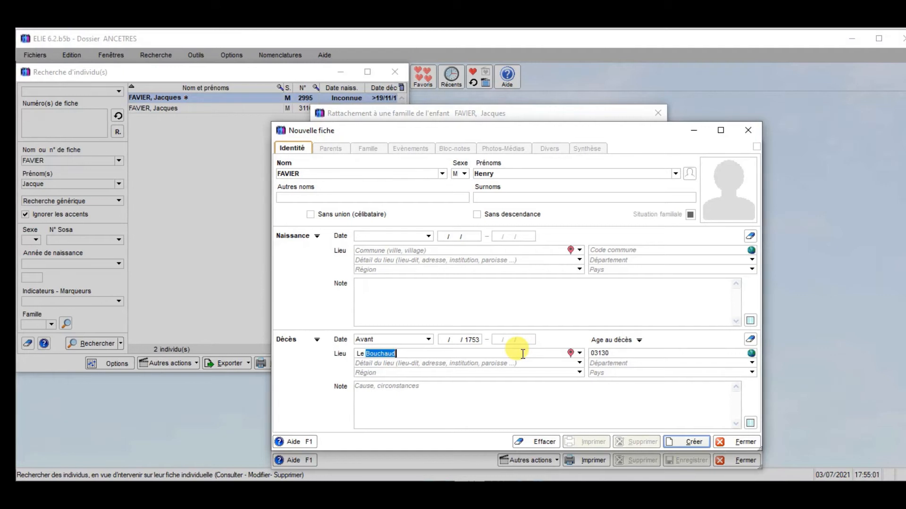
{"action": "type", "text": "Donjon"}
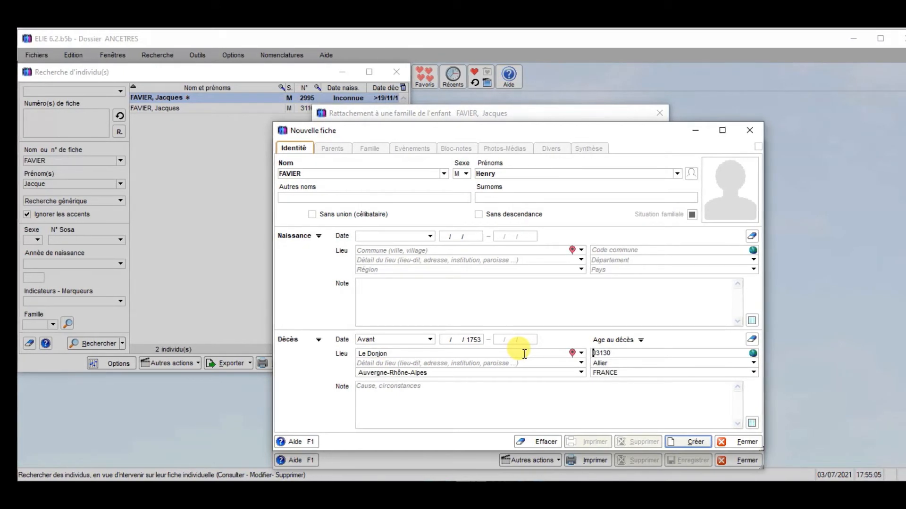
Add the death note "Paroisse de Melheray- laboureur" to the father, create his record and close it.
{"action": "left_click", "coordinate": [386, 384]}
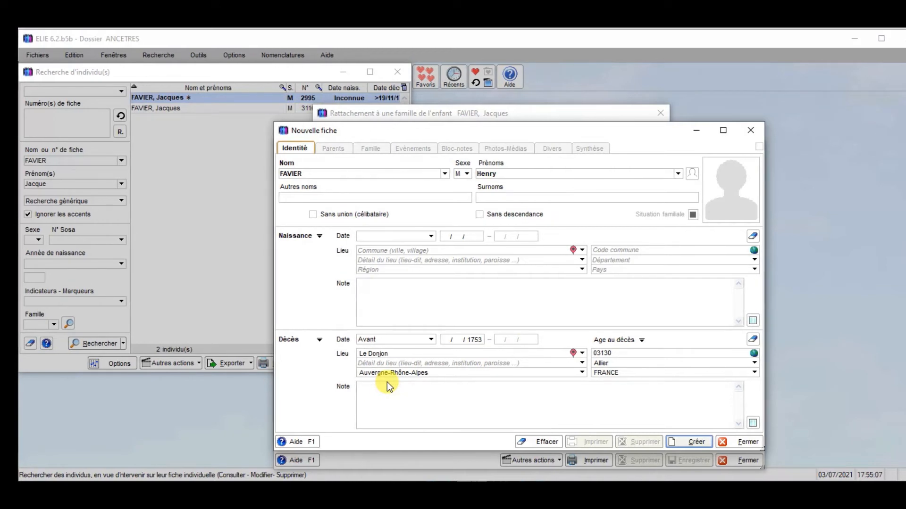
{"action": "type", "text": "Pa"}
{"action": "type", "text": "r"}
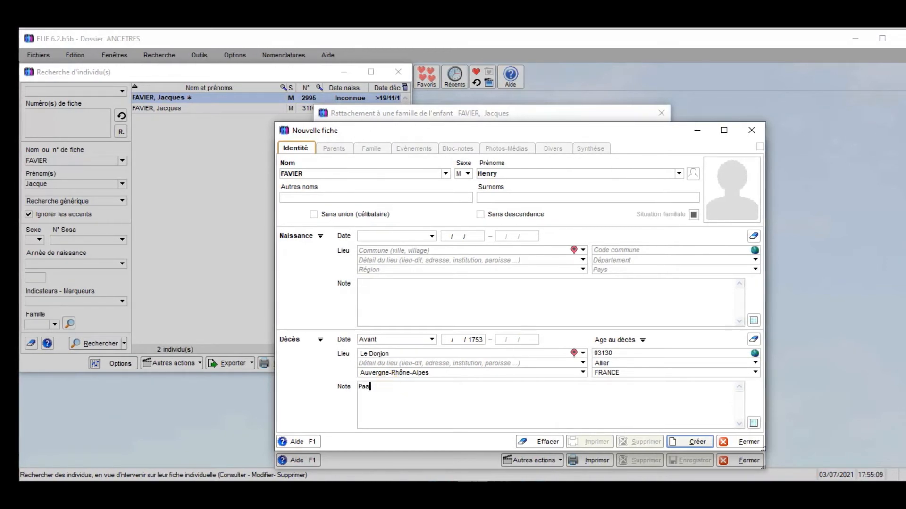
{"action": "type", "text": "o"}
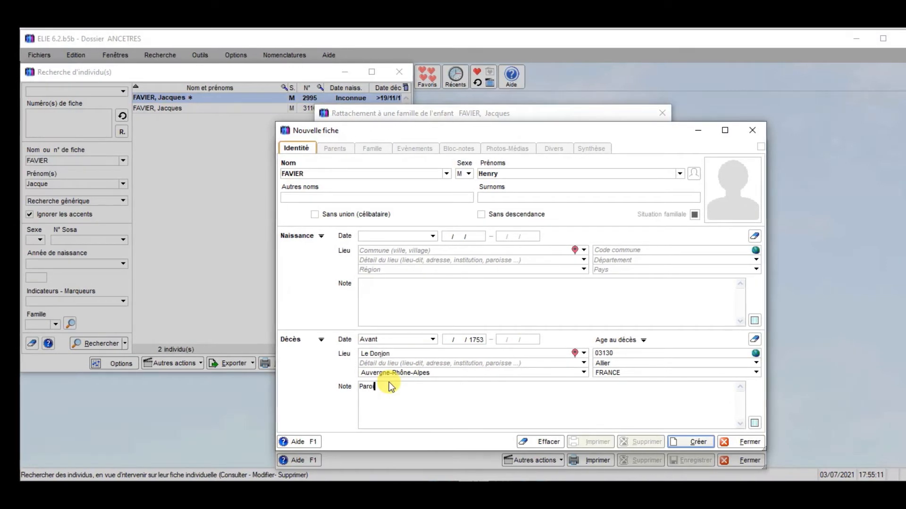
{"action": "type", "text": "isse d Me"}
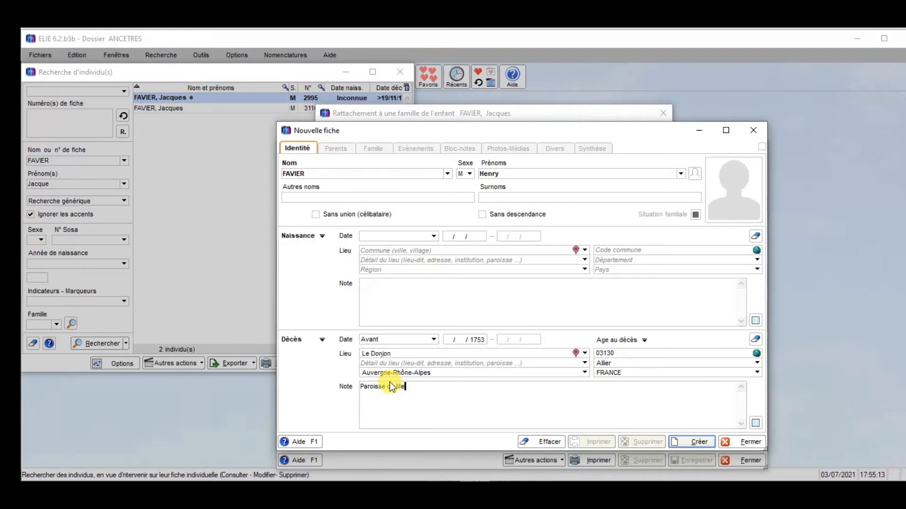
{"action": "type", "text": "lherey"}
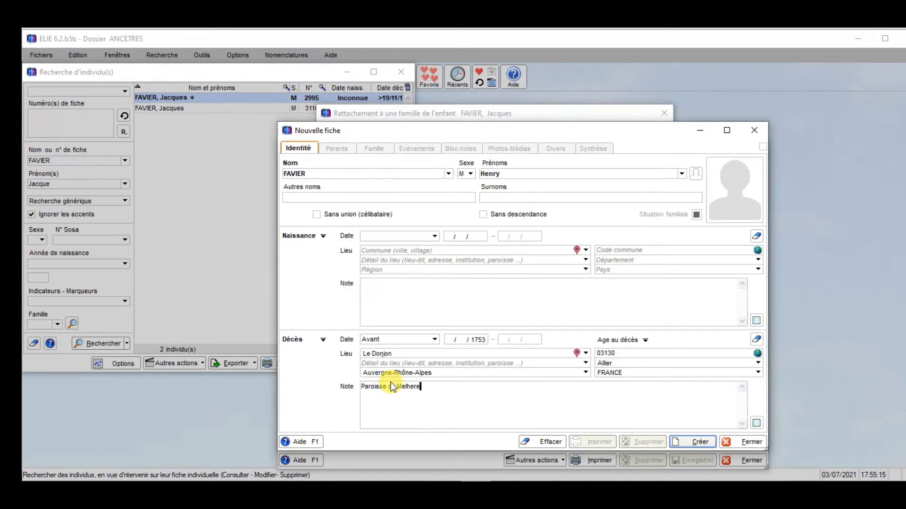
{"action": "key", "text": "BackSpace"}
{"action": "key", "text": "BackSpace"}
{"action": "type", "text": "ay"}
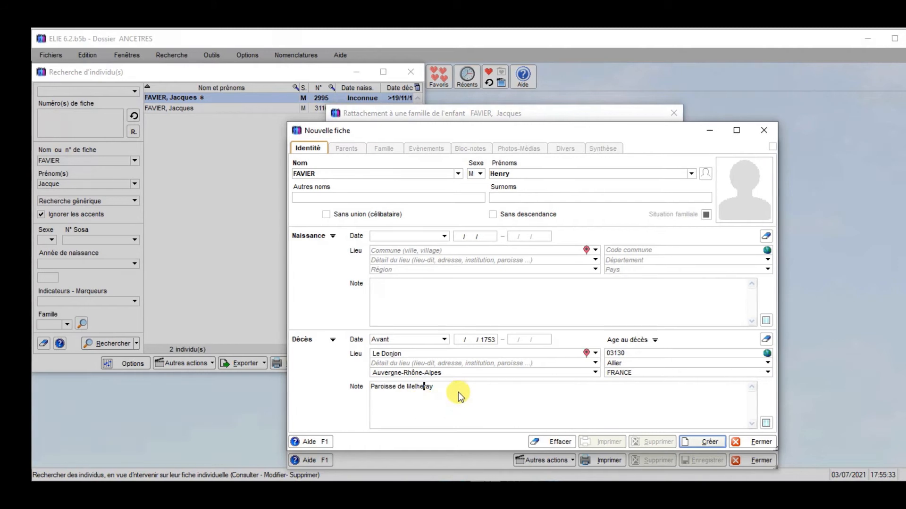
{"action": "type", "text": "- "}
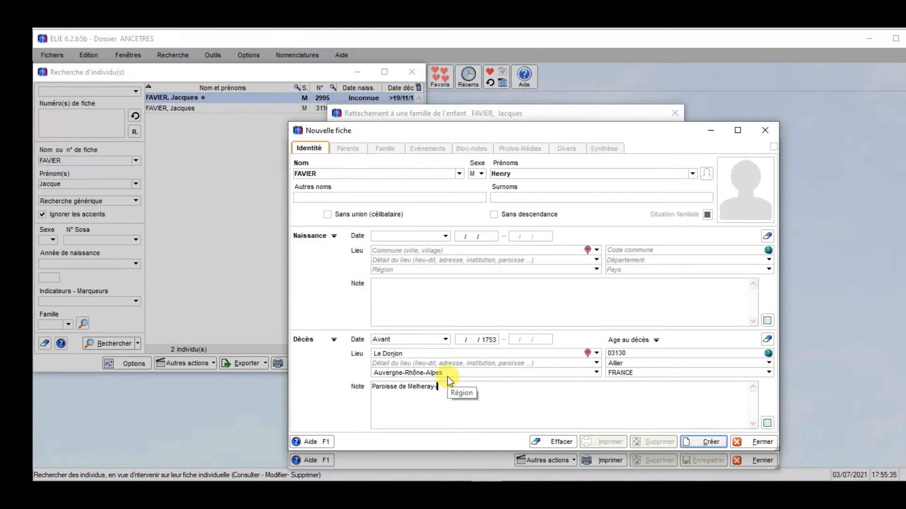
{"action": "type", "text": "laboureur"}
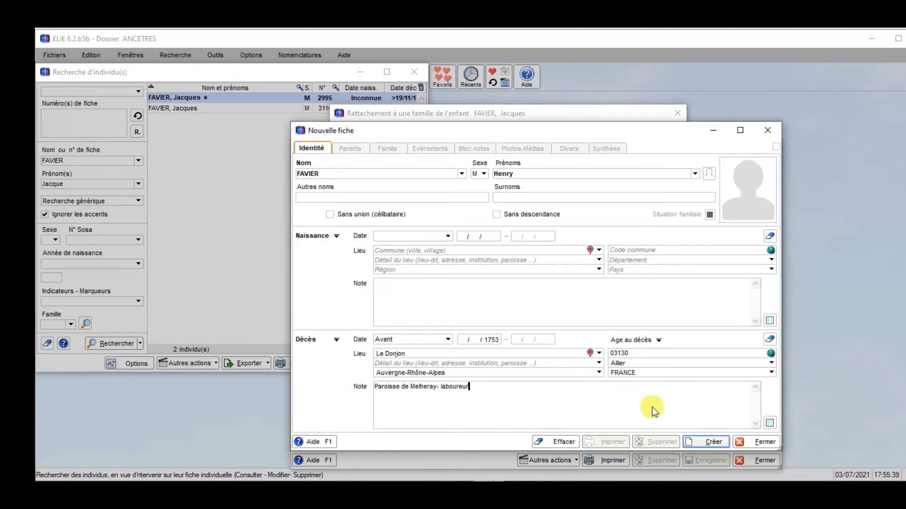
{"action": "left_click", "coordinate": [698, 441]}
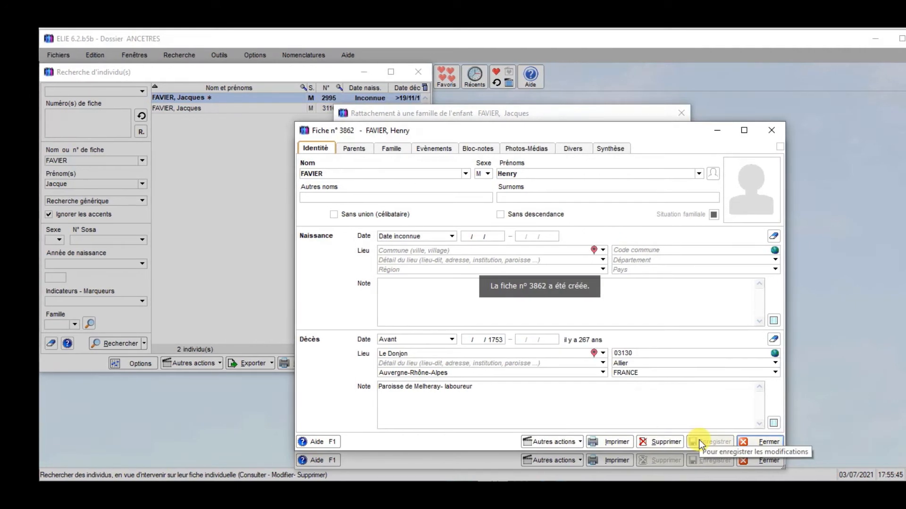
{"action": "left_click", "coordinate": [756, 442]}
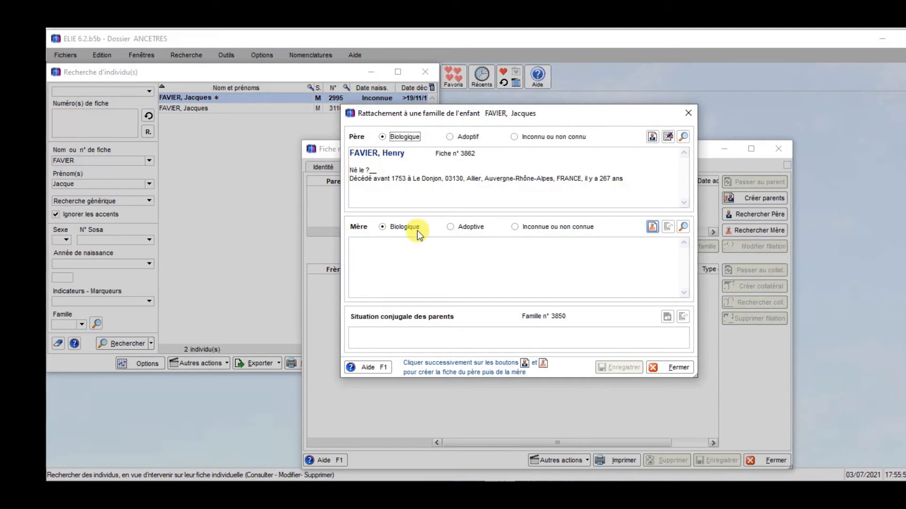
Start a new record for the husband's biological mother, consult the marriage record scan, and enter the mother's surname and first name.
{"action": "left_click", "coordinate": [650, 229]}
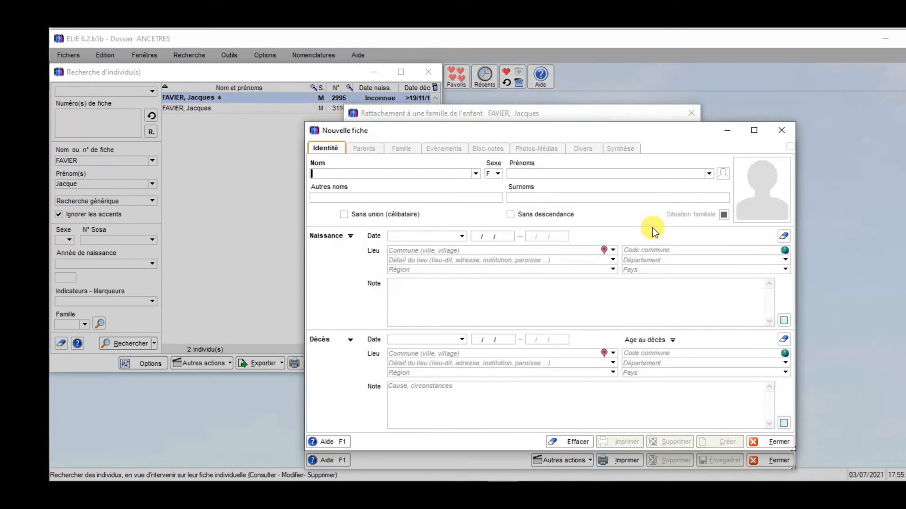
{"action": "key", "text": "alt+Tab"}
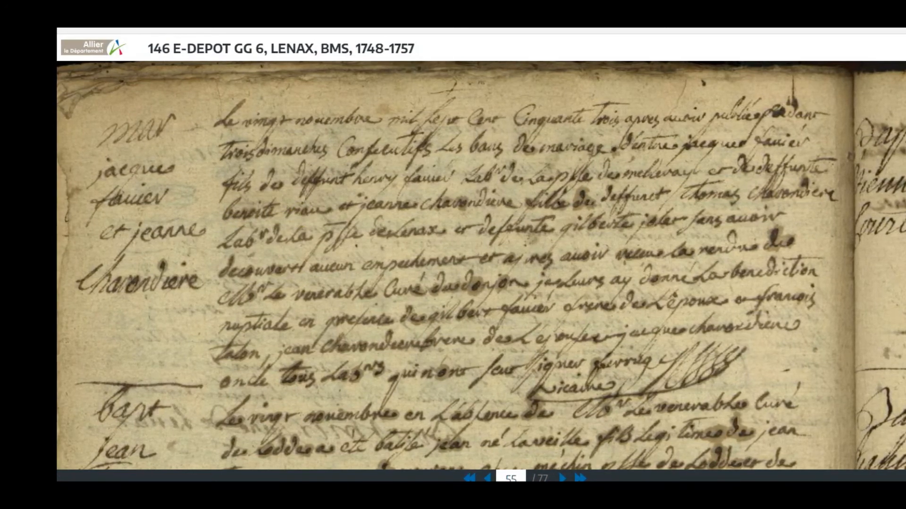
{"action": "key", "text": "alt+Tab"}
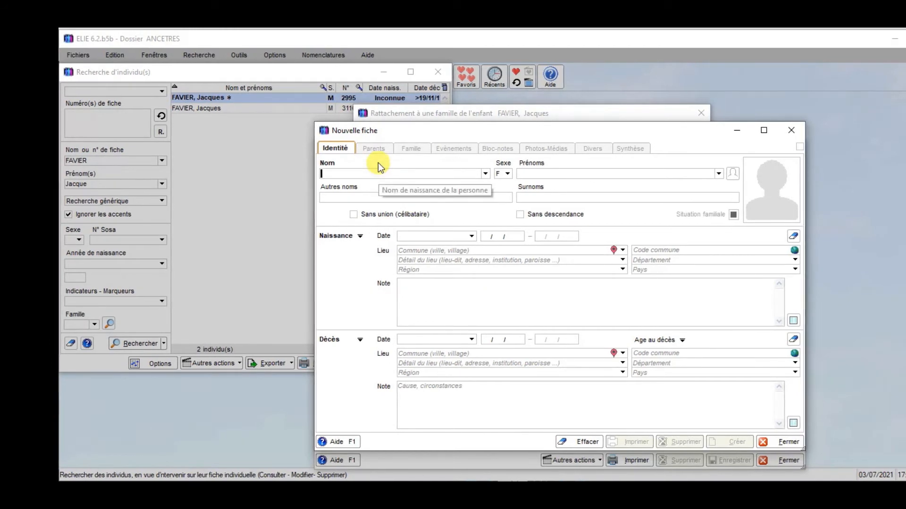
{"action": "type", "text": "RIAU"}
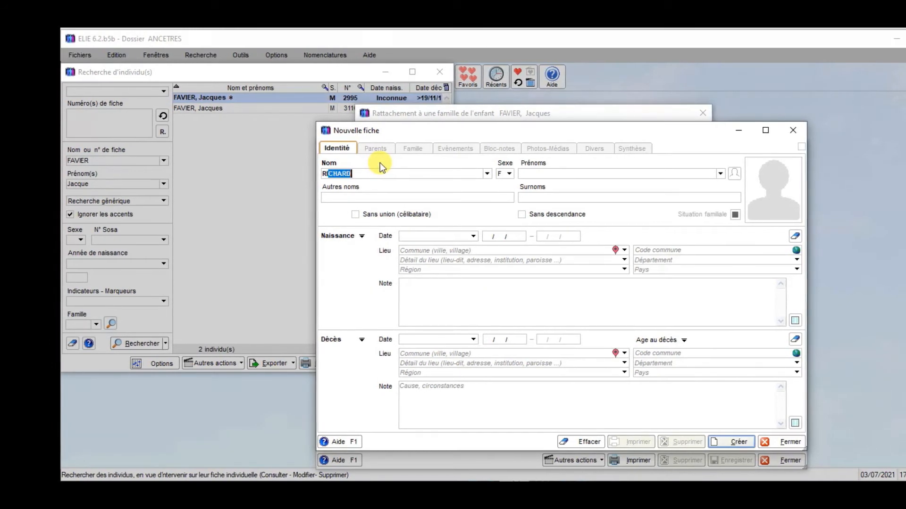
{"action": "key", "text": "Tab"}
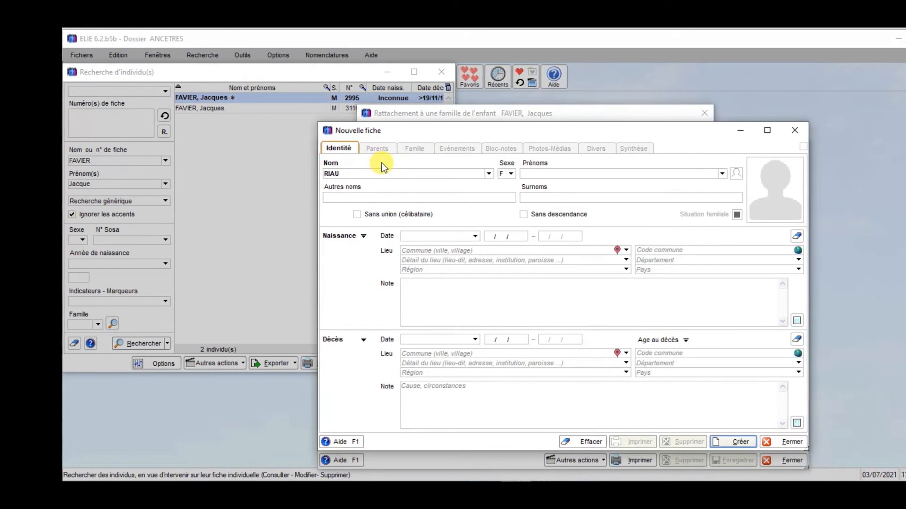
{"action": "type", "text": "N"}
{"action": "type", "text": "enoite"}
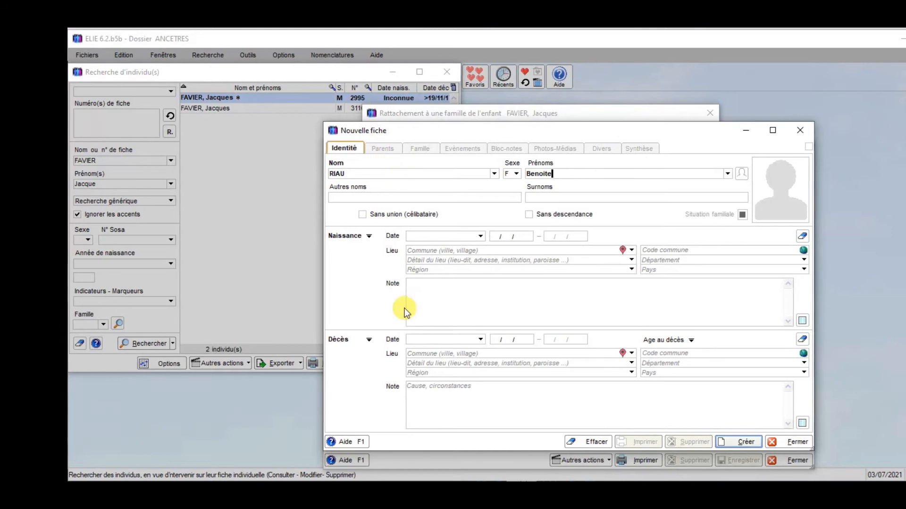
Set the mother's death date to "Avant" 1753, create her record and close it.
{"action": "left_click", "coordinate": [483, 338]}
{"action": "left_click", "coordinate": [450, 350]}
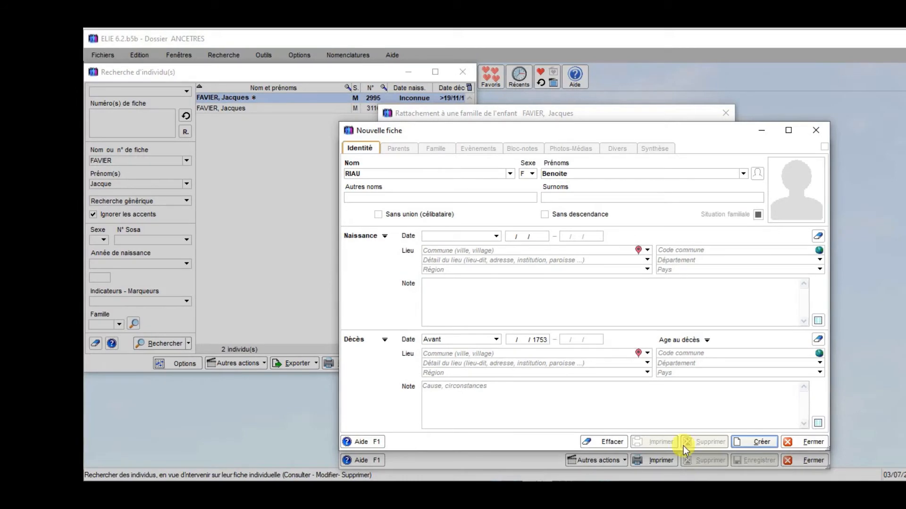
{"action": "left_click", "coordinate": [753, 442]}
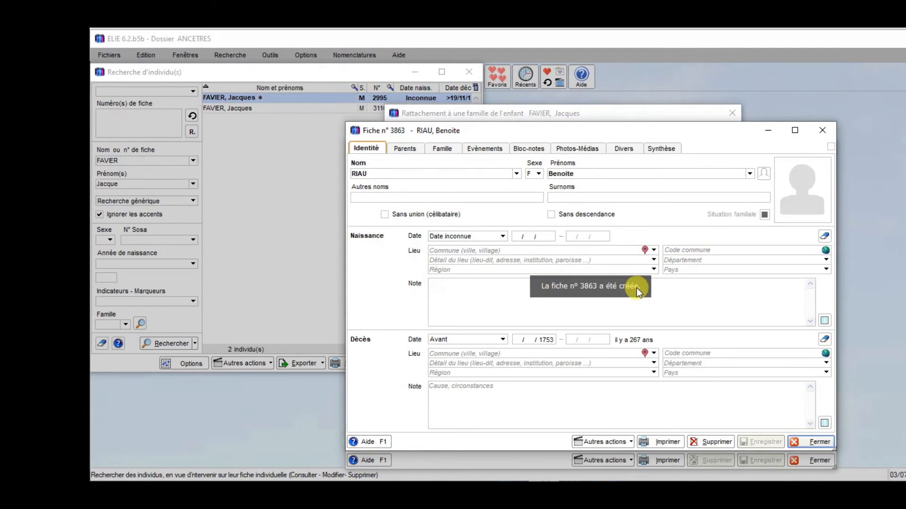
{"action": "left_click", "coordinate": [809, 442]}
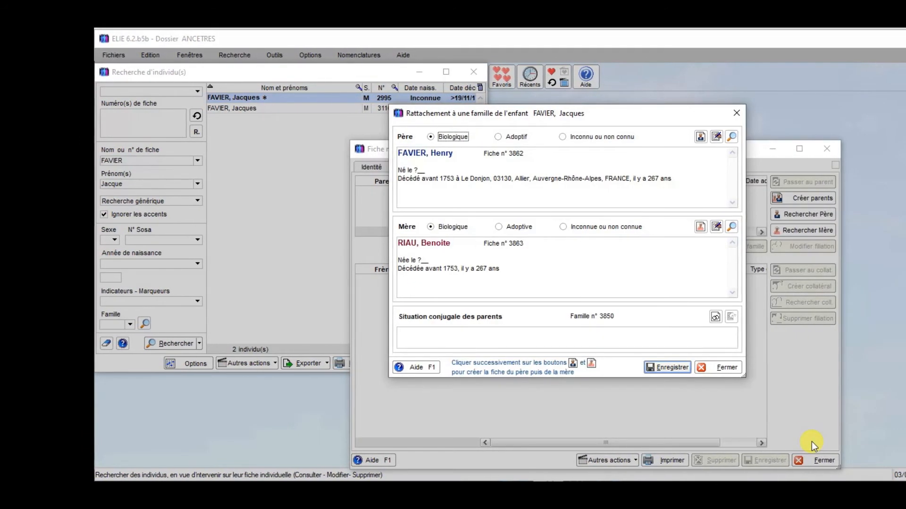
Save the husband's attachment to his parents, registering their union as "<Situation inconnue>".
{"action": "left_click", "coordinate": [658, 369]}
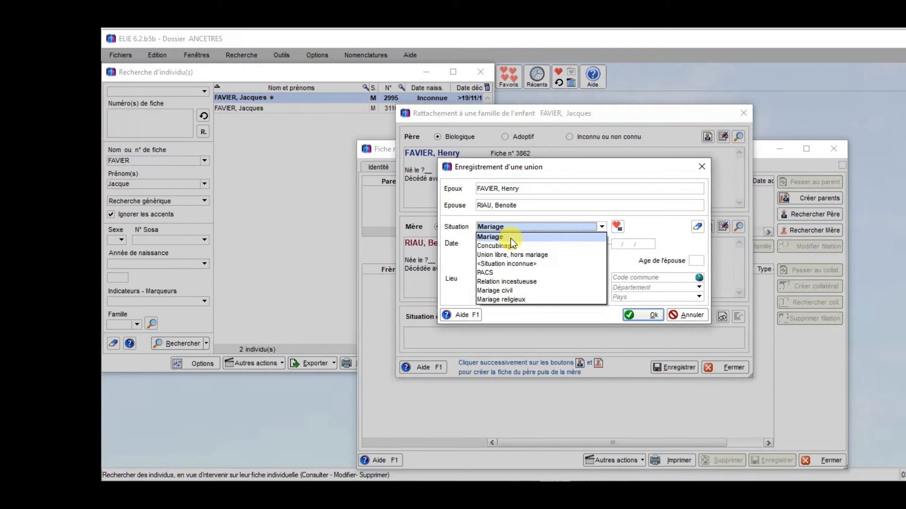
{"action": "left_click", "coordinate": [517, 263]}
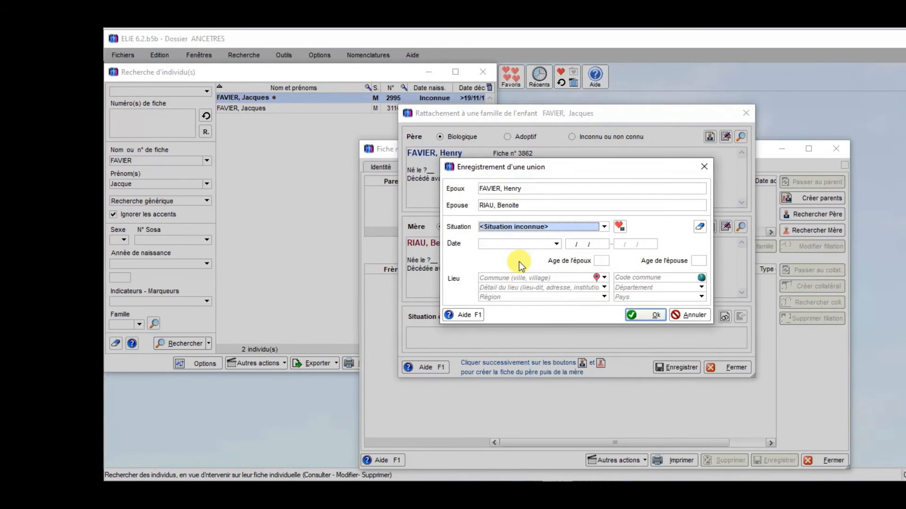
{"action": "left_click", "coordinate": [651, 312]}
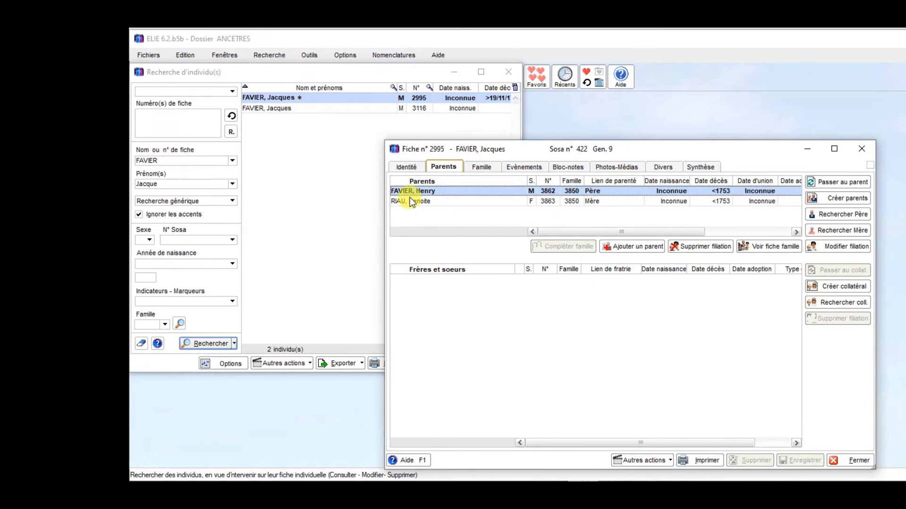
Switch to the wife's record, start a new record for her biological father, and enter his first name.
{"action": "left_click", "coordinate": [517, 166]}
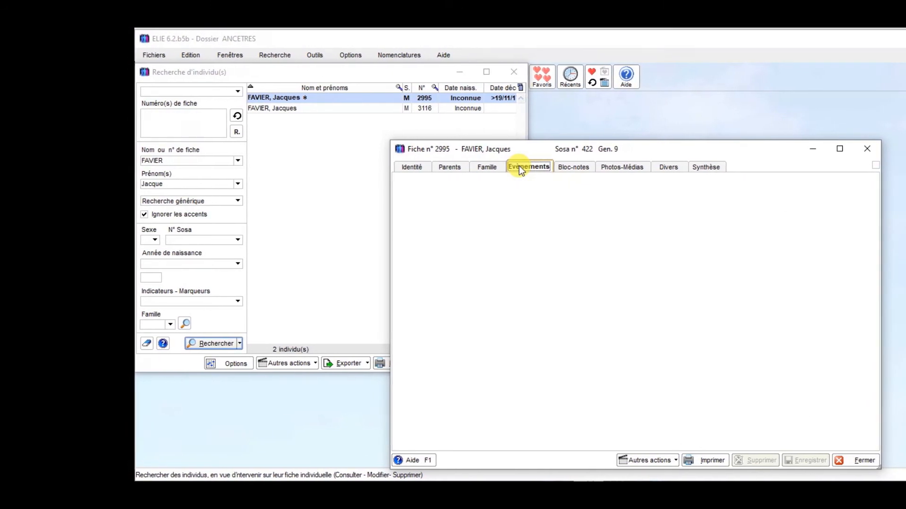
{"action": "left_click", "coordinate": [482, 168]}
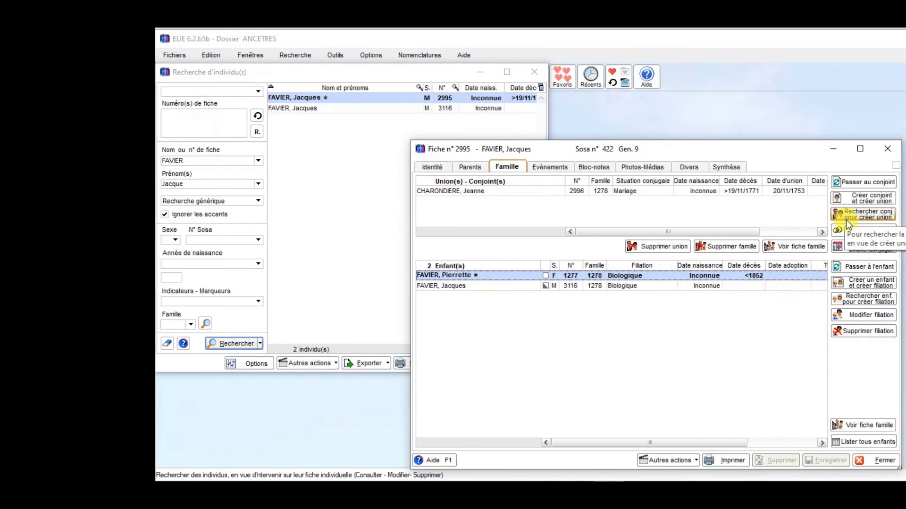
{"action": "left_click", "coordinate": [862, 182]}
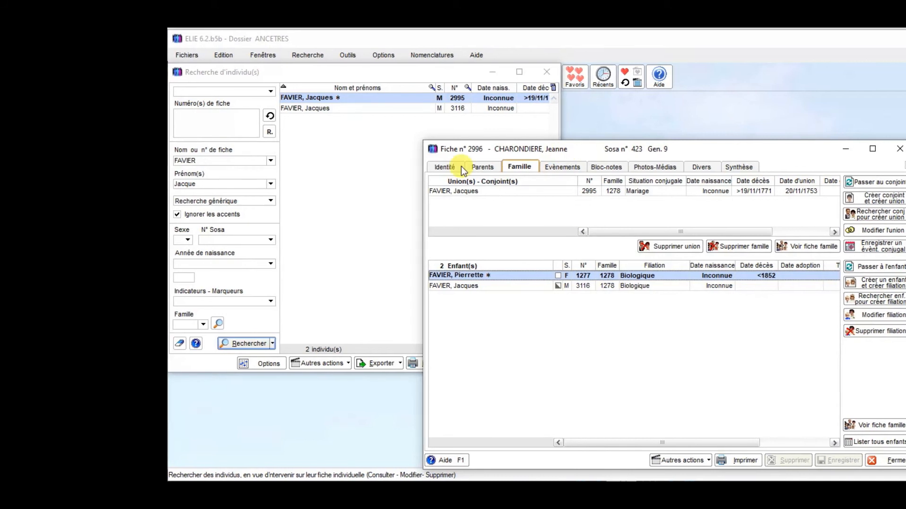
{"action": "left_click", "coordinate": [446, 168]}
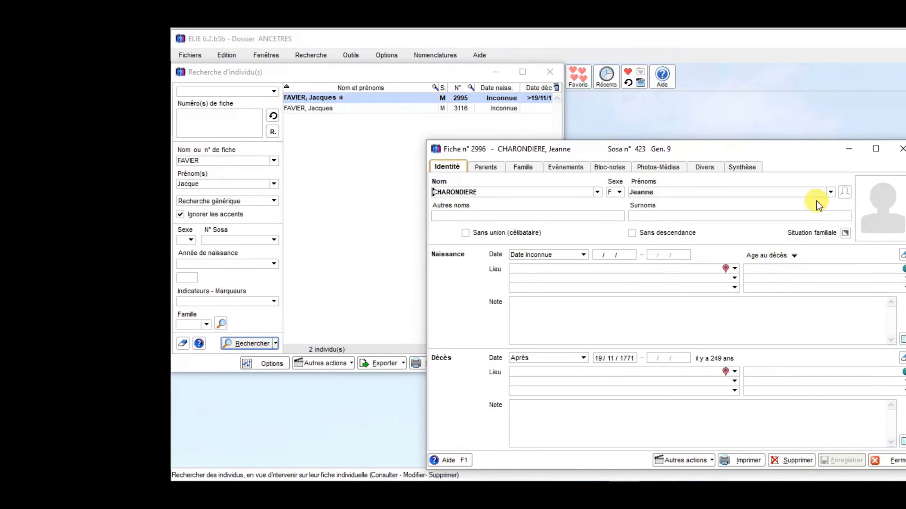
{"action": "left_click", "coordinate": [487, 167]}
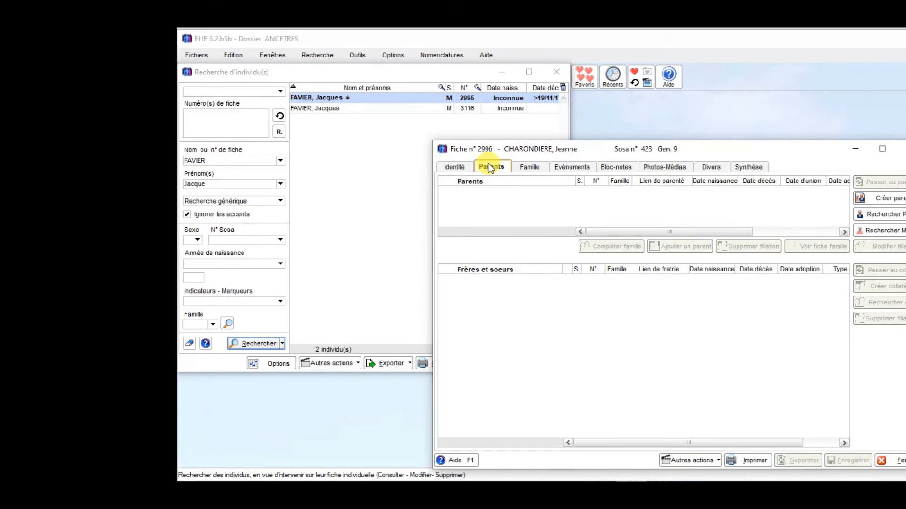
{"action": "left_click", "coordinate": [876, 194]}
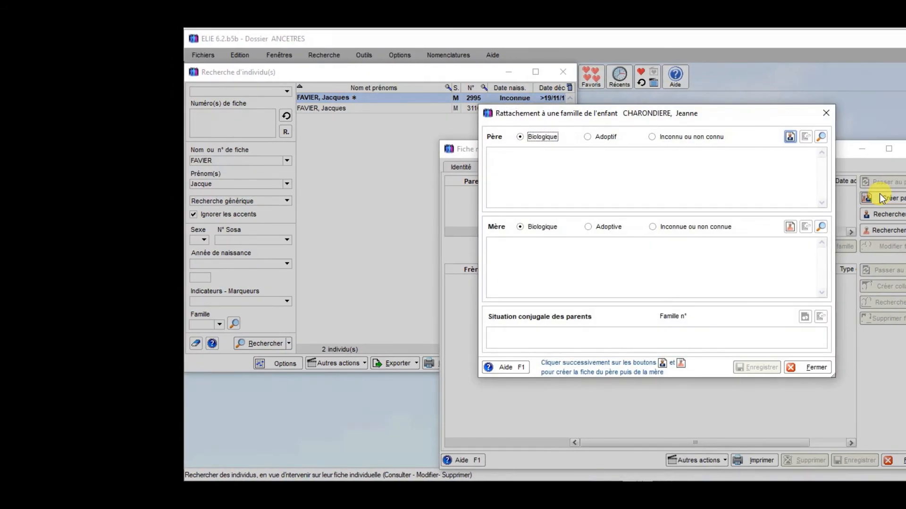
{"action": "left_click", "coordinate": [791, 135]}
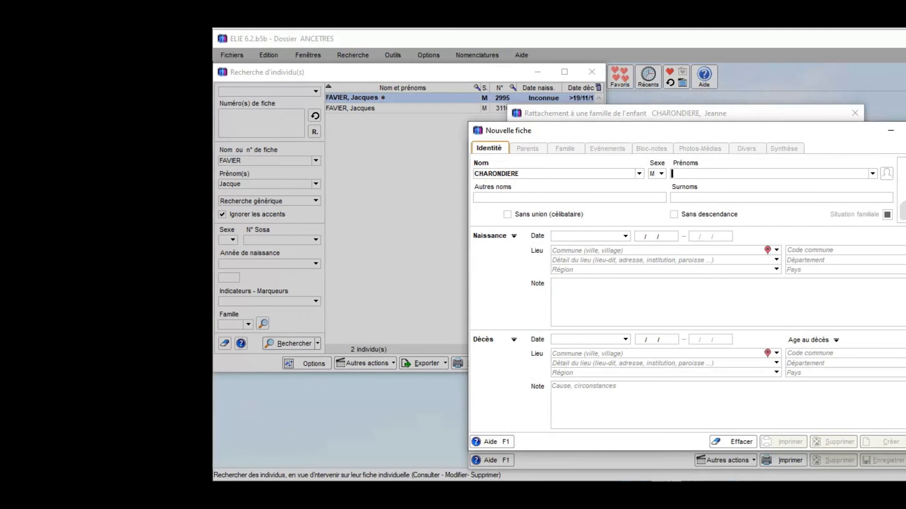
{"action": "type", "text": "Thomas"}
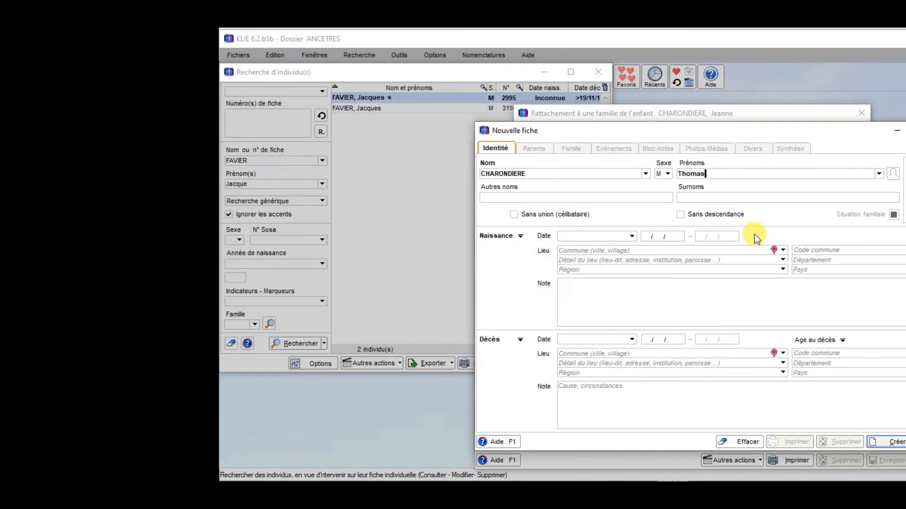
Set the death date of the wife's father to "Avant" 1753.
{"action": "left_click", "coordinate": [632, 339]}
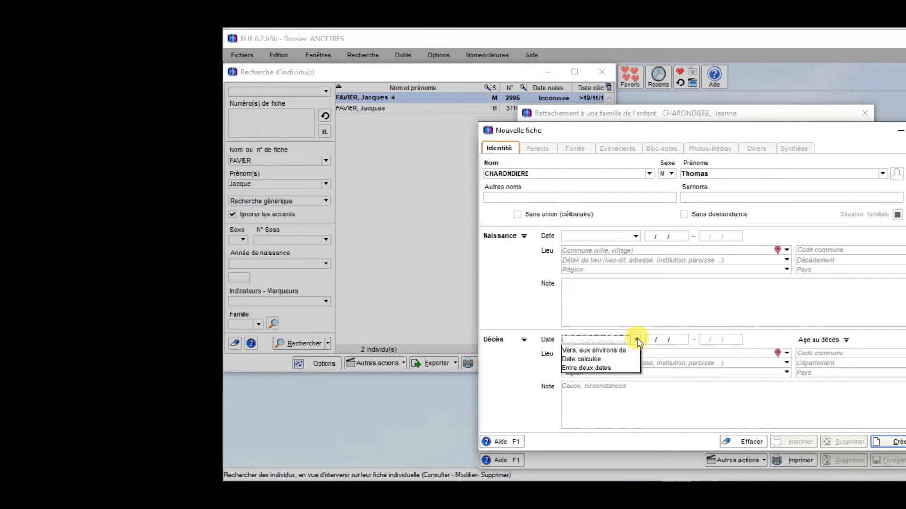
{"action": "left_click", "coordinate": [603, 349]}
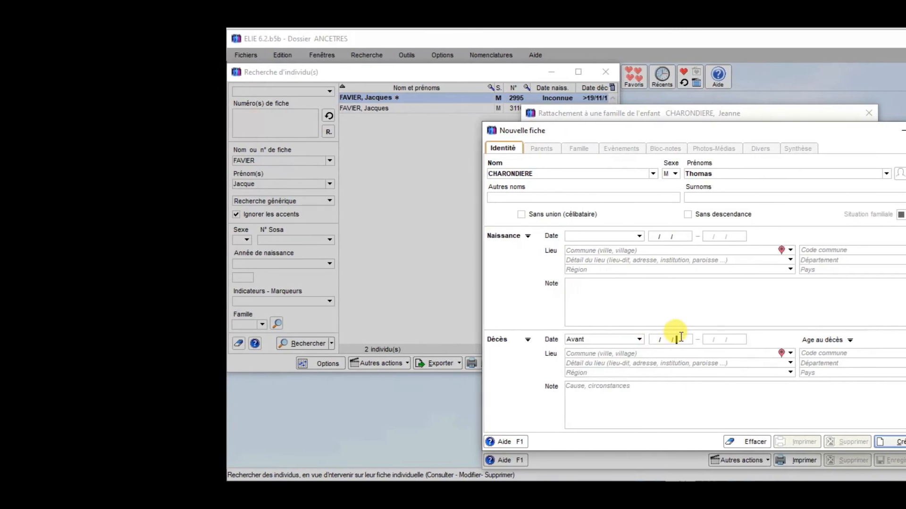
{"action": "left_click", "coordinate": [678, 338]}
{"action": "type", "text": "1753"}
{"action": "key", "text": "Tab"}
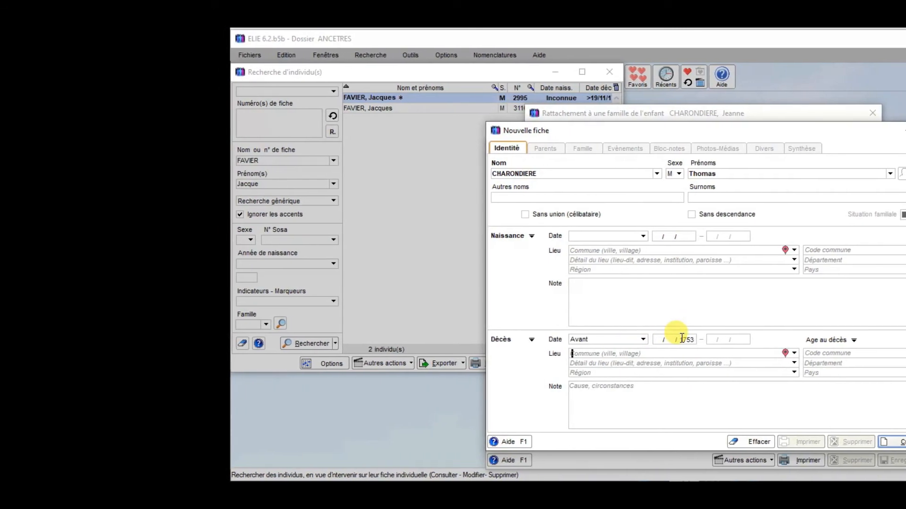
Set the place of death of the wife's father to the commune Lenax.
{"action": "type", "text": "Le"}
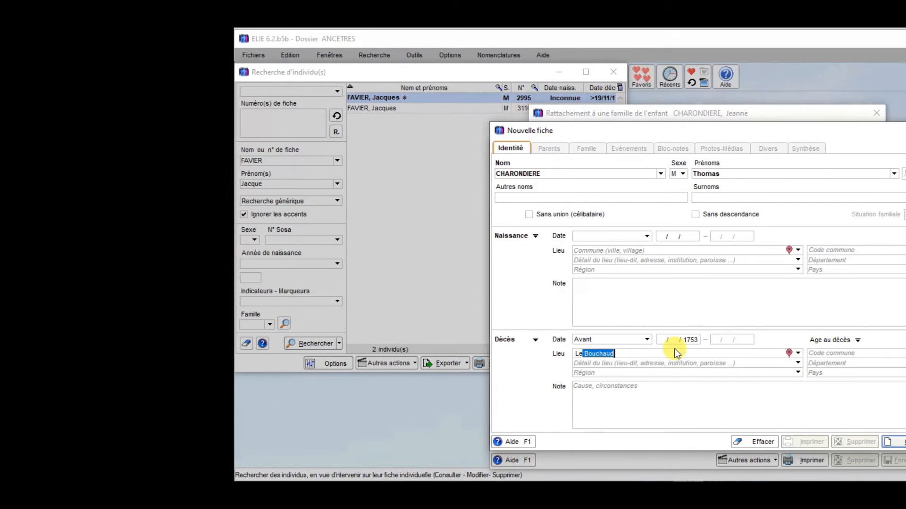
{"action": "type", "text": "n"}
{"action": "key", "text": "Tab"}
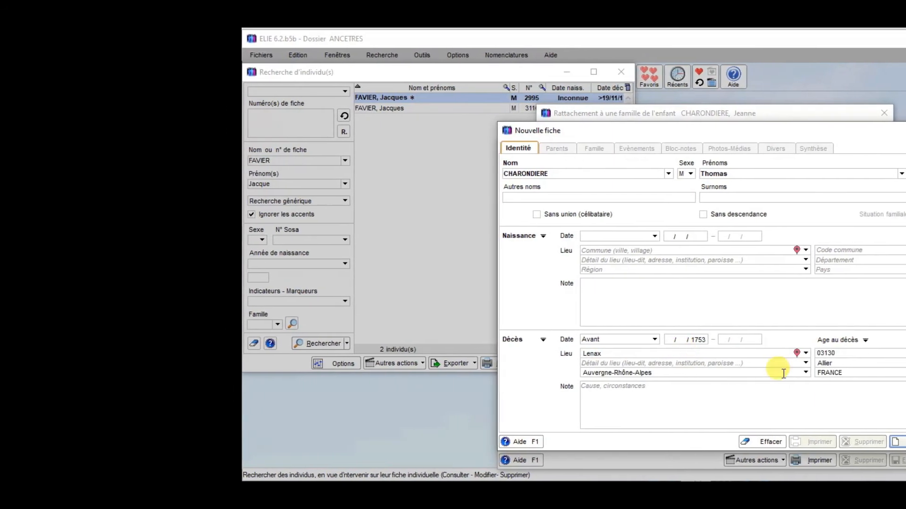
Add the death note "Laboureur" to the wife's father, then save and close his record.
{"action": "left_click", "coordinate": [820, 394]}
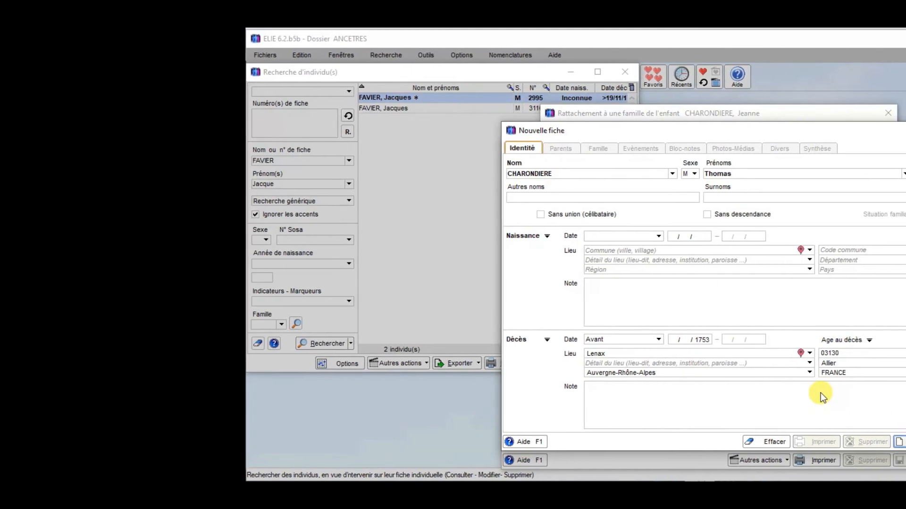
{"action": "type", "text": "Laboureur"}
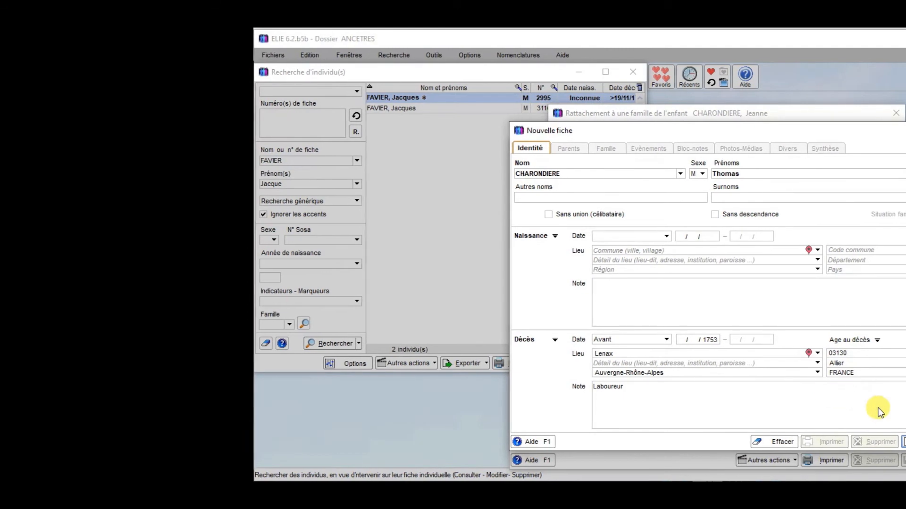
{"action": "left_click", "coordinate": [904, 439]}
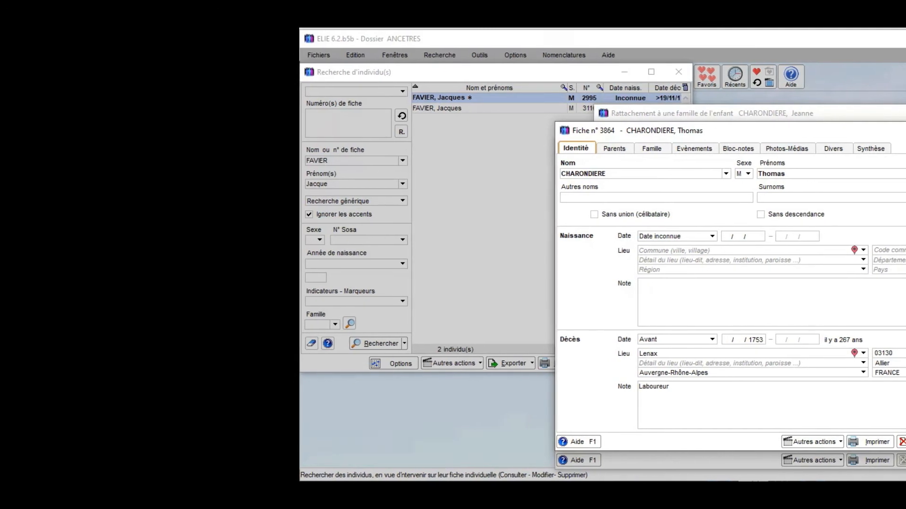
{"action": "left_click", "coordinate": [905, 442]}
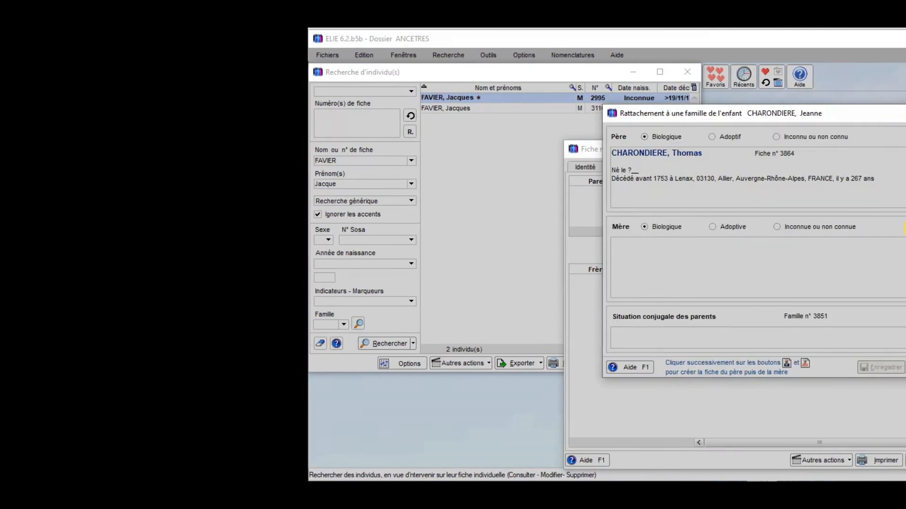
Create a new record for the wife's biological mother and enter her surname and first name.
{"action": "left_click", "coordinate": [905, 229]}
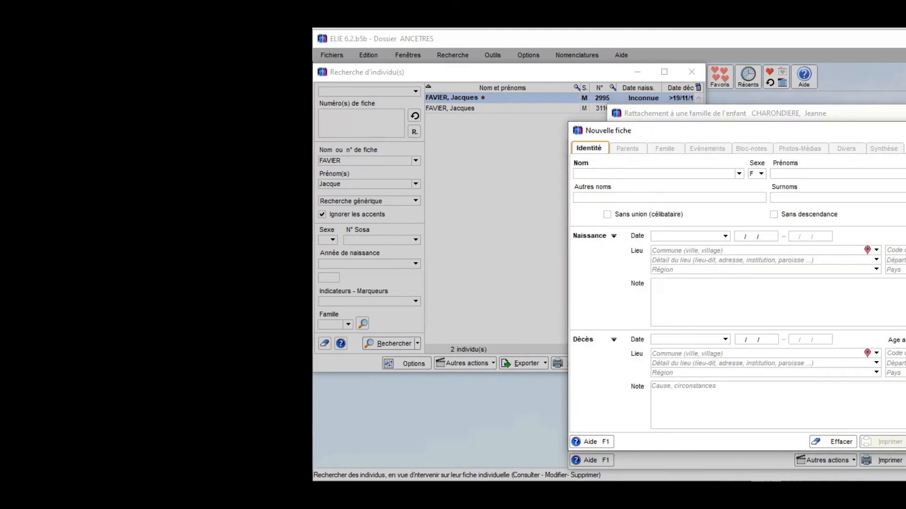
{"action": "left_click", "coordinate": [877, 480]}
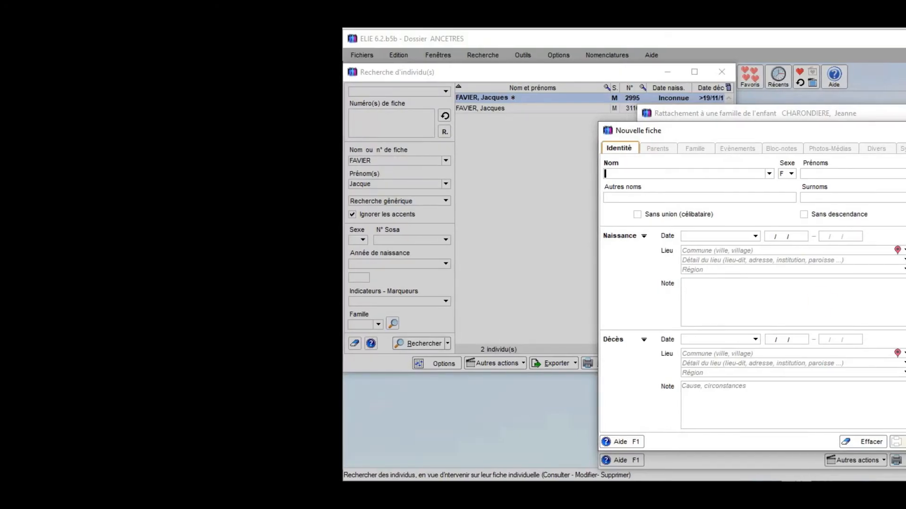
{"action": "type", "text": "JOLER"}
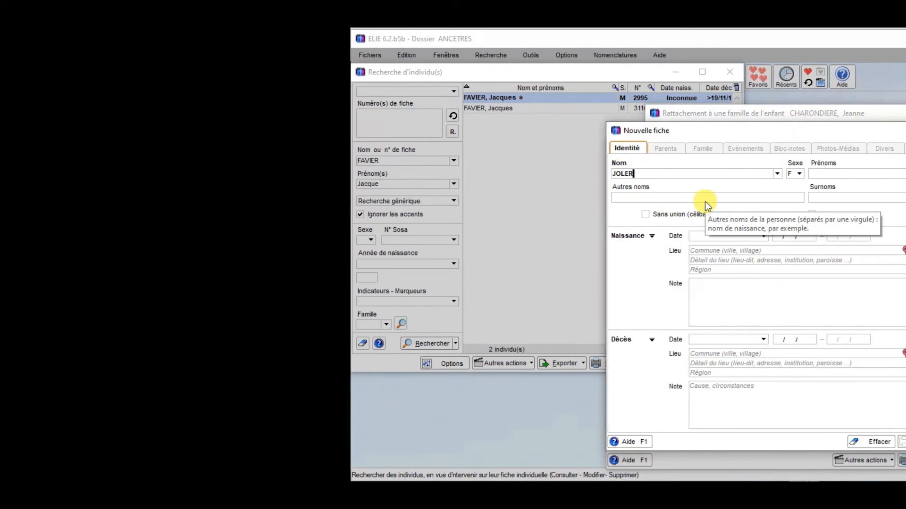
{"action": "key", "text": "Tab"}
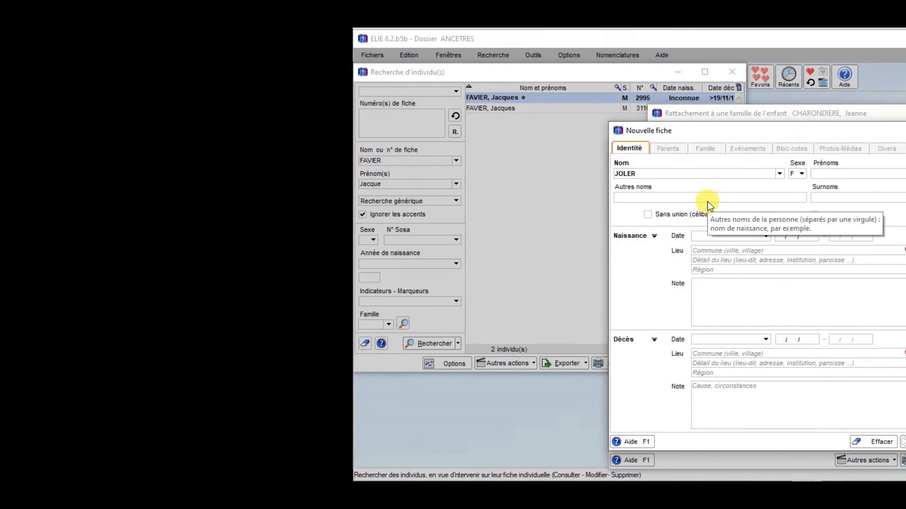
{"action": "type", "text": "Gil"}
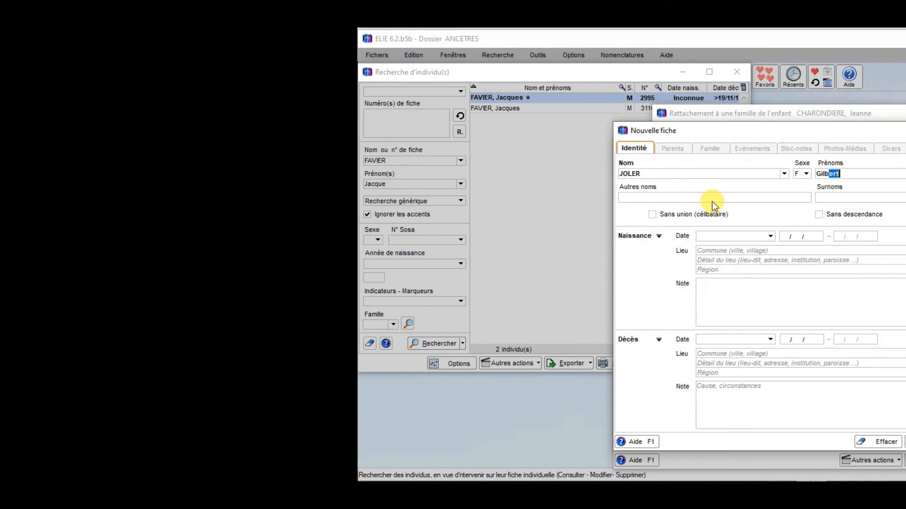
{"action": "type", "text": "berte"}
{"action": "key", "text": "Tab"}
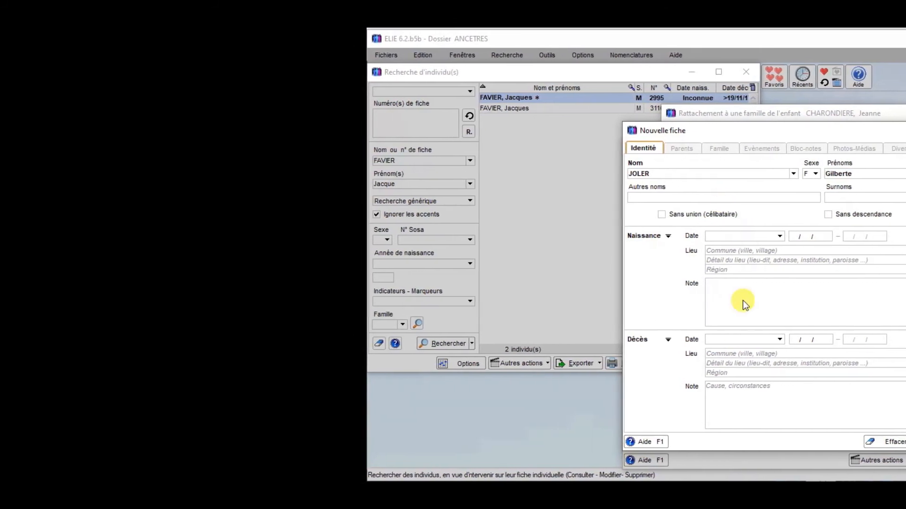
Set the death date of the wife's mother to "Avant" 1753.
{"action": "left_click", "coordinate": [784, 338]}
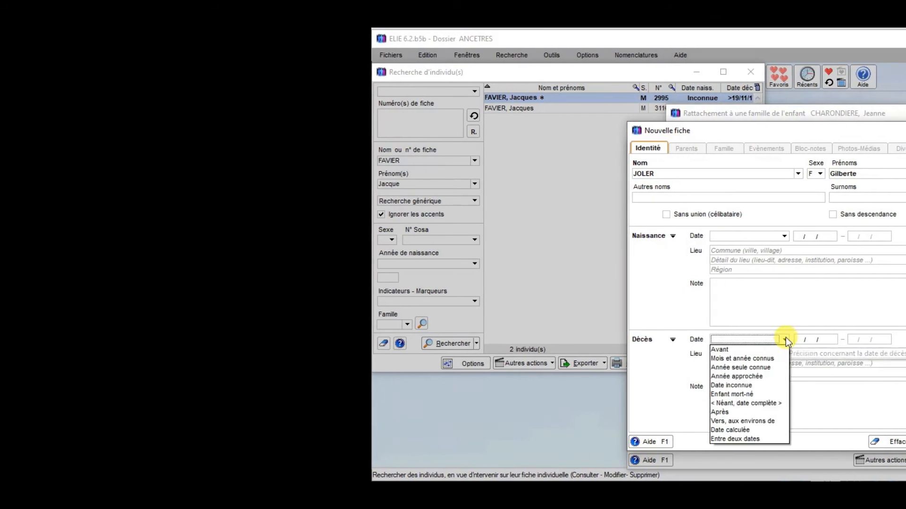
{"action": "left_click", "coordinate": [772, 349]}
{"action": "left_click", "coordinate": [831, 339]}
{"action": "type", "text": "1753"}
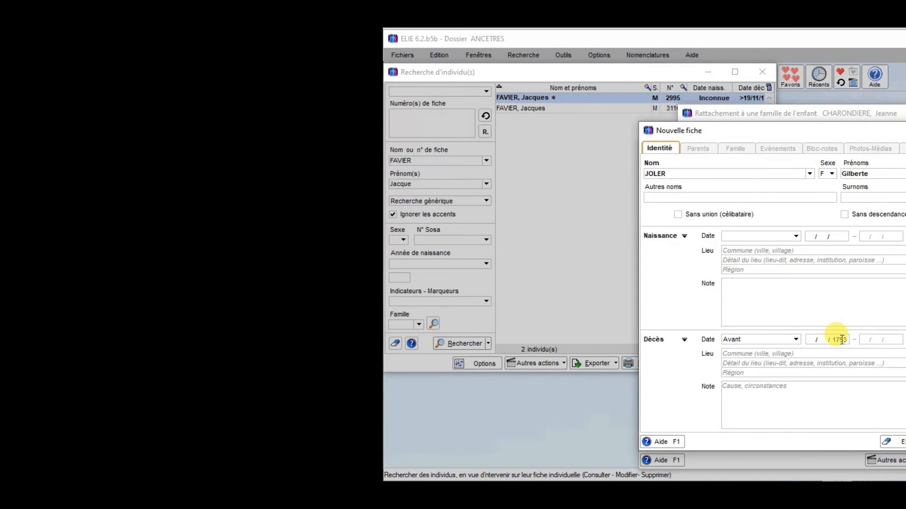
{"action": "key", "text": "Tab"}
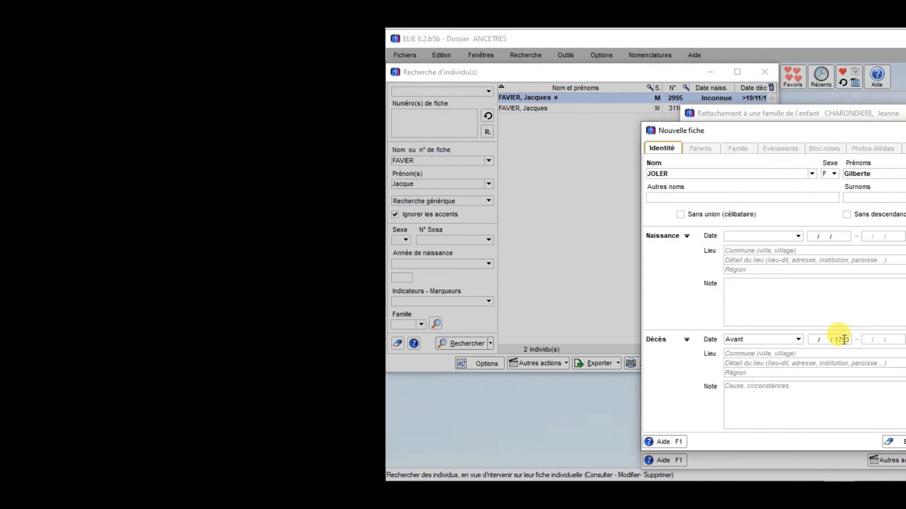
Save the mother's record and register the union of the wife's parents as "<Situation inconnue>".
{"action": "left_click", "coordinate": [905, 442]}
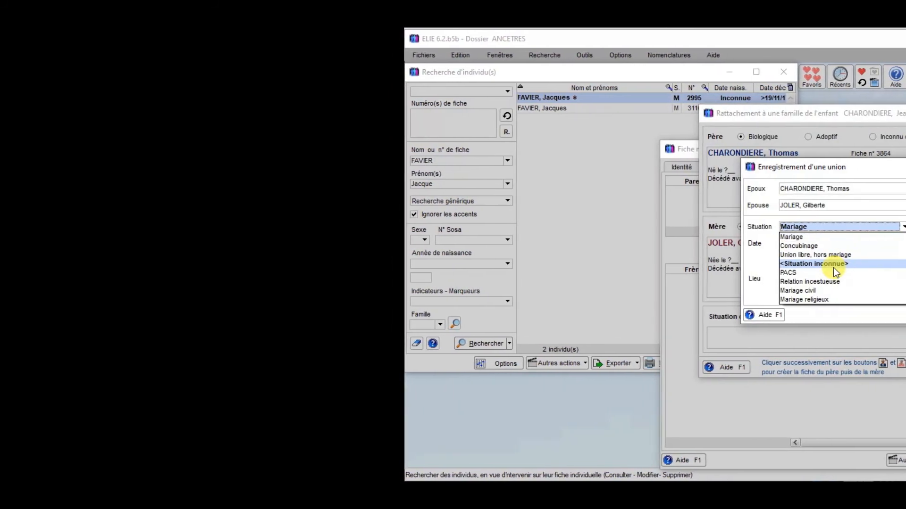
{"action": "left_click", "coordinate": [833, 265]}
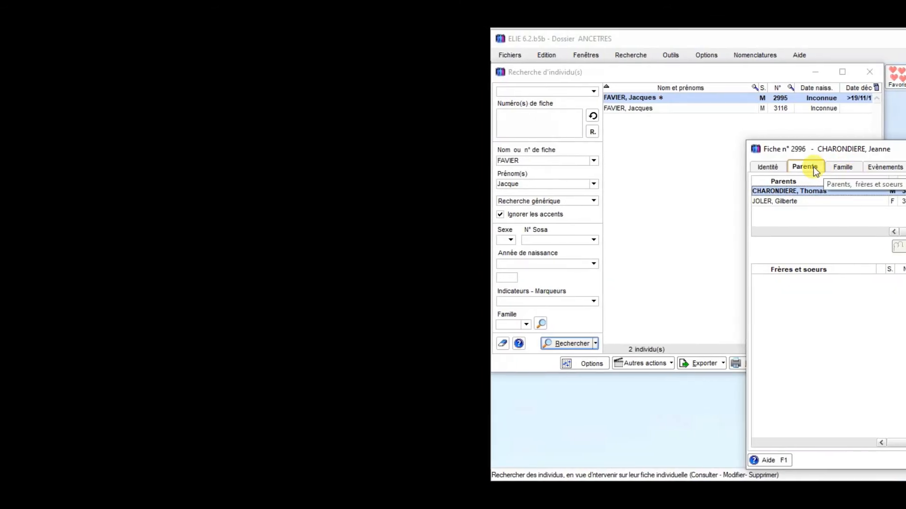
Review the wife's identity, parents and family, then open her husband's record and check his parents.
{"action": "left_click", "coordinate": [764, 167]}
{"action": "left_click", "coordinate": [801, 168]}
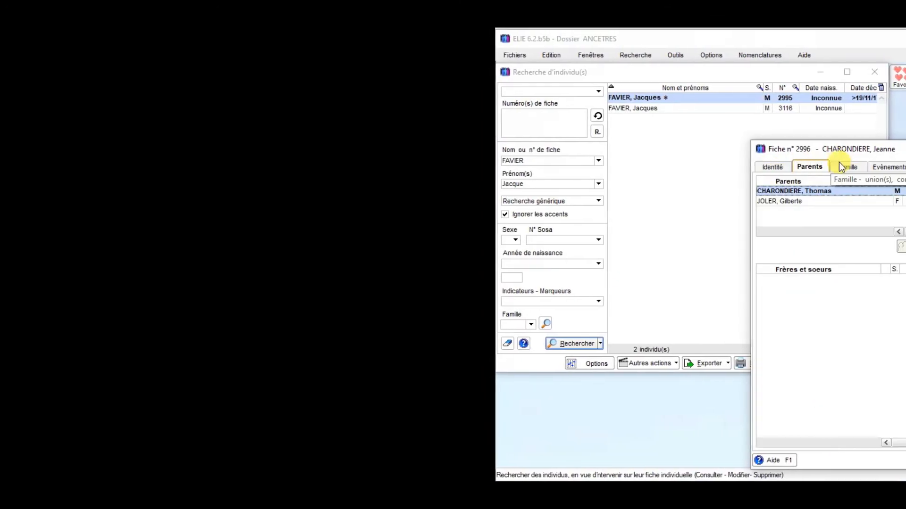
{"action": "left_click", "coordinate": [844, 168]}
{"action": "double_click", "coordinate": [822, 191]}
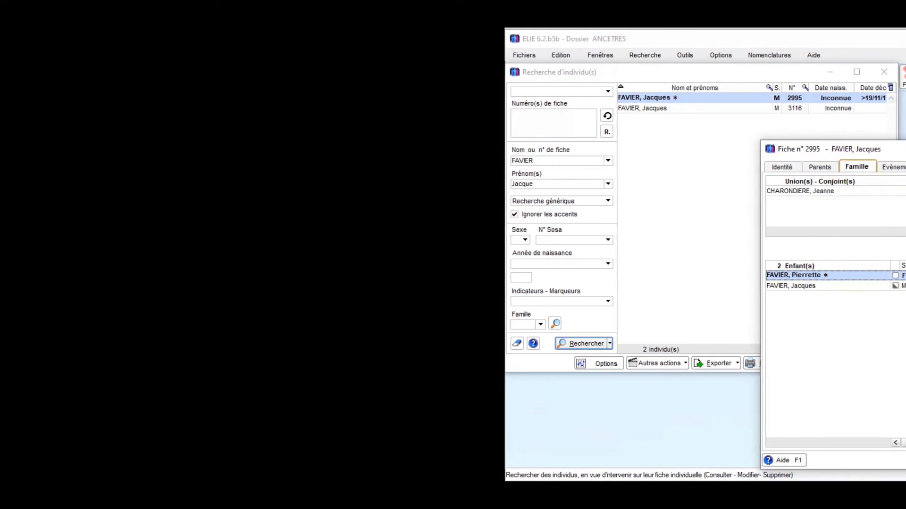
{"action": "left_click", "coordinate": [822, 168]}
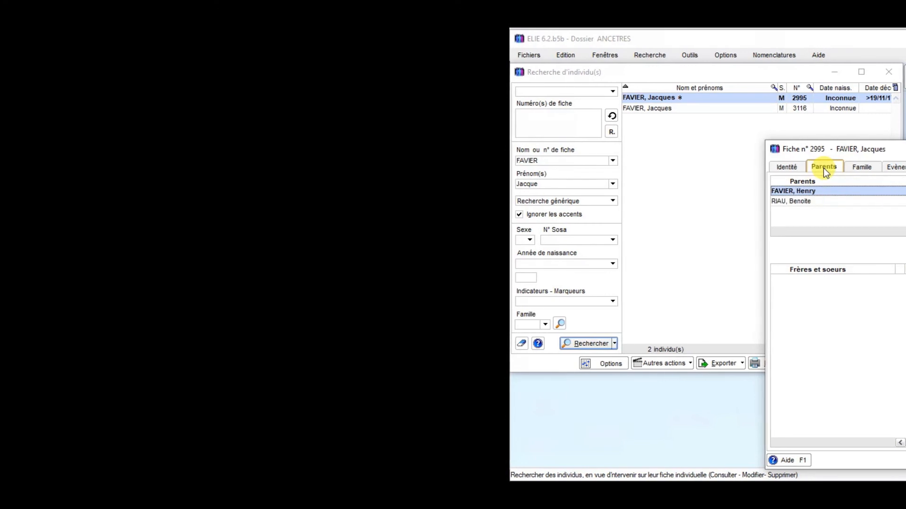